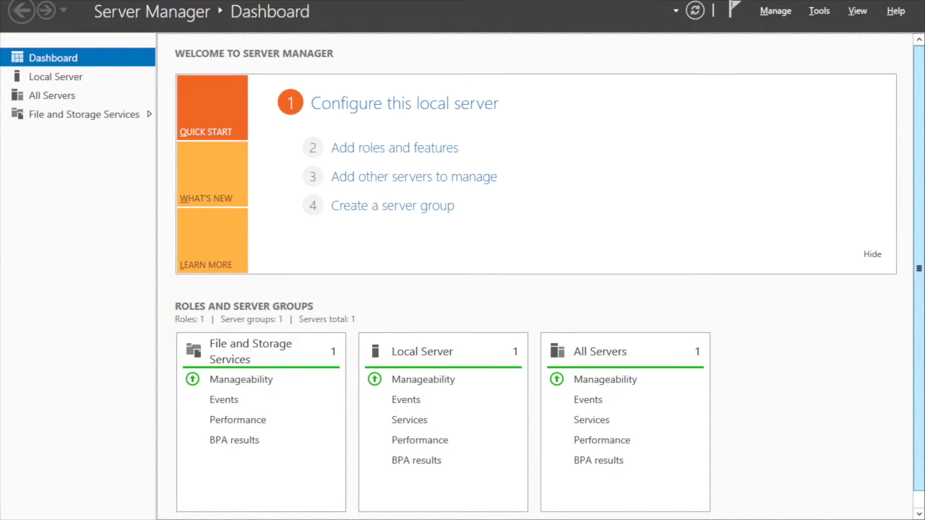
Step: Launch the Add Roles and Features Wizard from the Dashboard's Quick Start panel
{"action": "scroll", "coordinate": [922, 89], "scroll_direction": "down", "scroll_amount": 1}
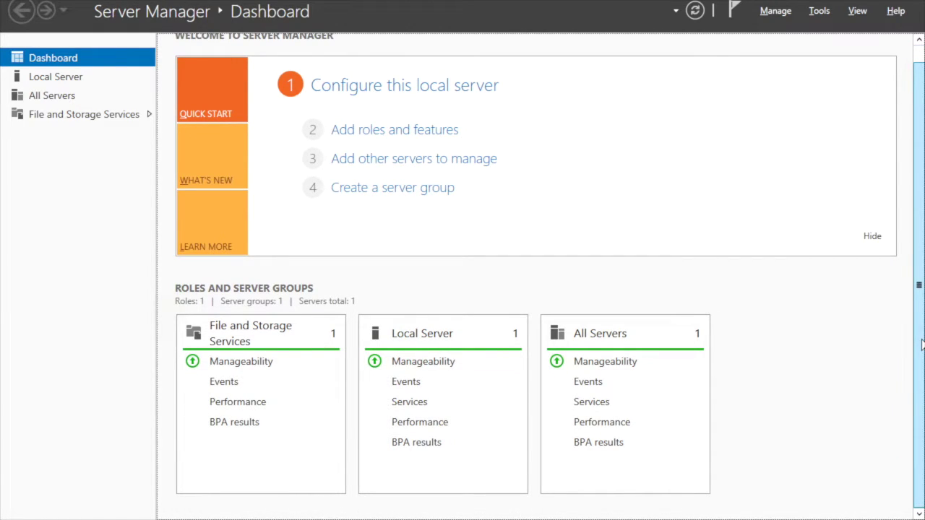
{"action": "scroll", "coordinate": [919, 248], "scroll_direction": "up", "scroll_amount": 1}
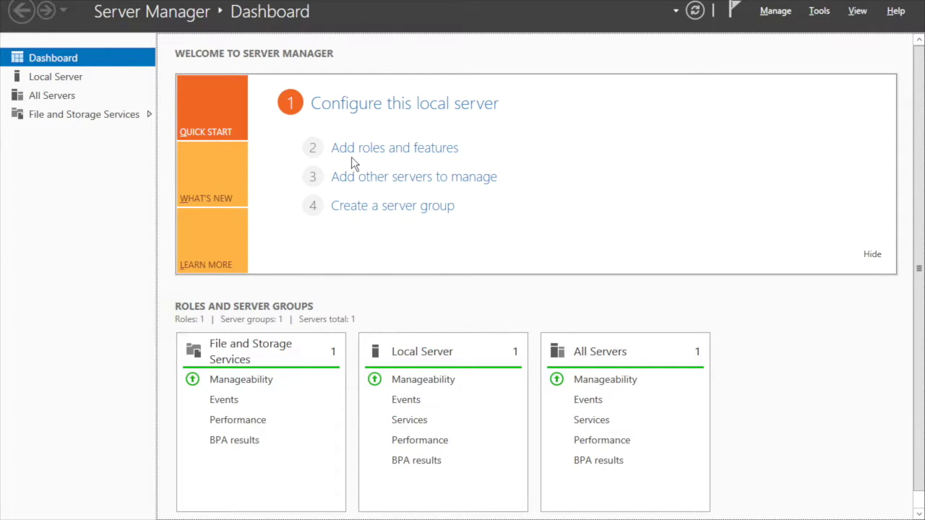
{"action": "left_click", "coordinate": [334, 148]}
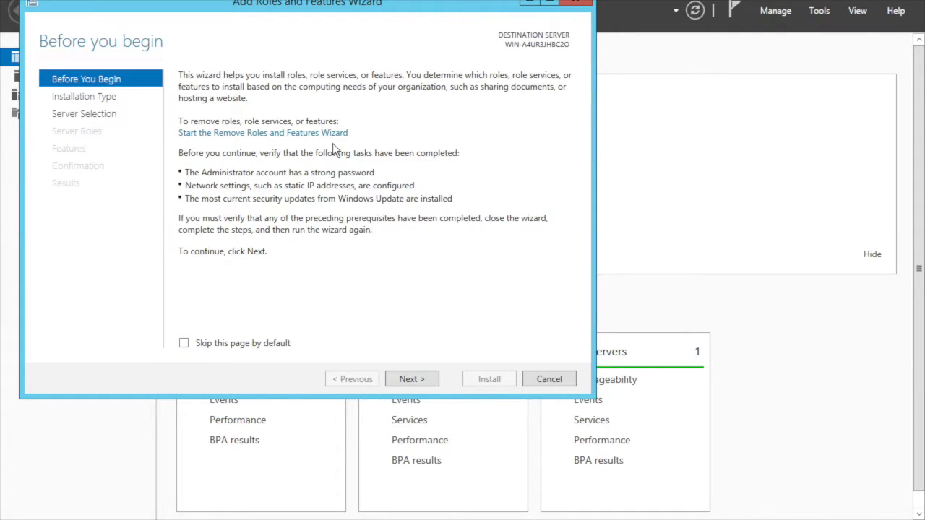
Step: Keep role-based installation on this server and select Active Directory Domain Services with its required features
{"action": "left_click", "coordinate": [406, 379]}
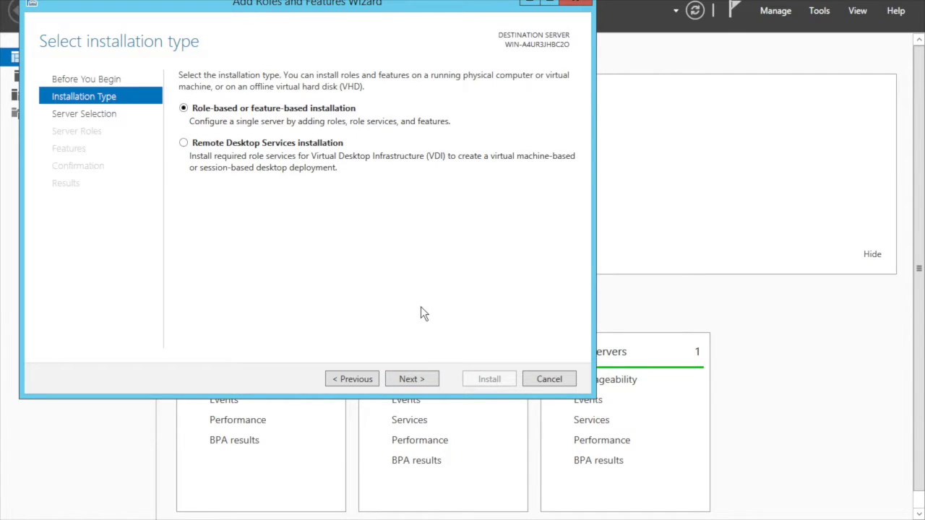
{"action": "left_click", "coordinate": [409, 379]}
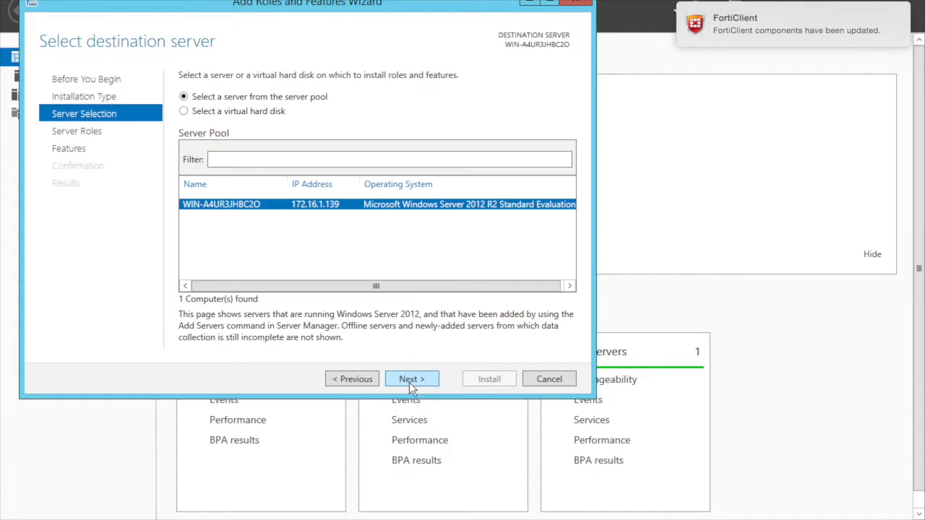
{"action": "left_click", "coordinate": [411, 377]}
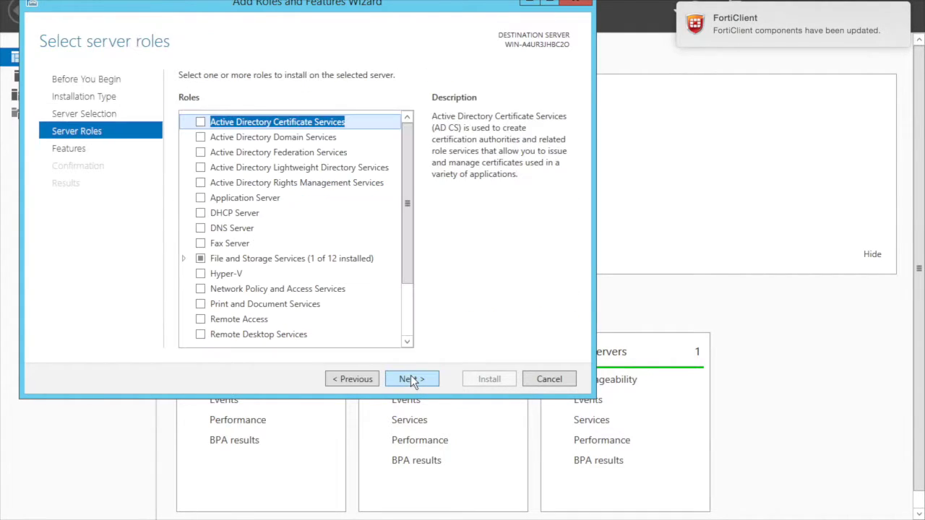
{"action": "left_click", "coordinate": [200, 138]}
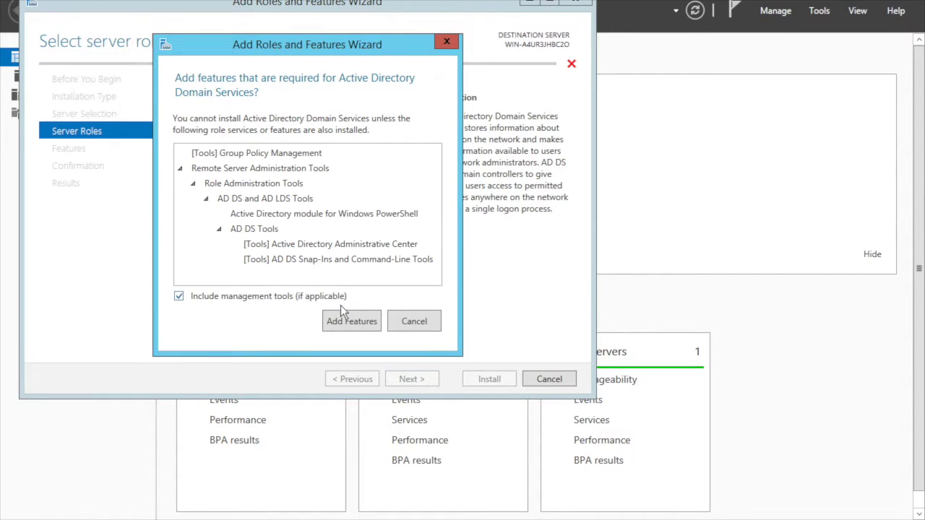
{"action": "left_click", "coordinate": [347, 315]}
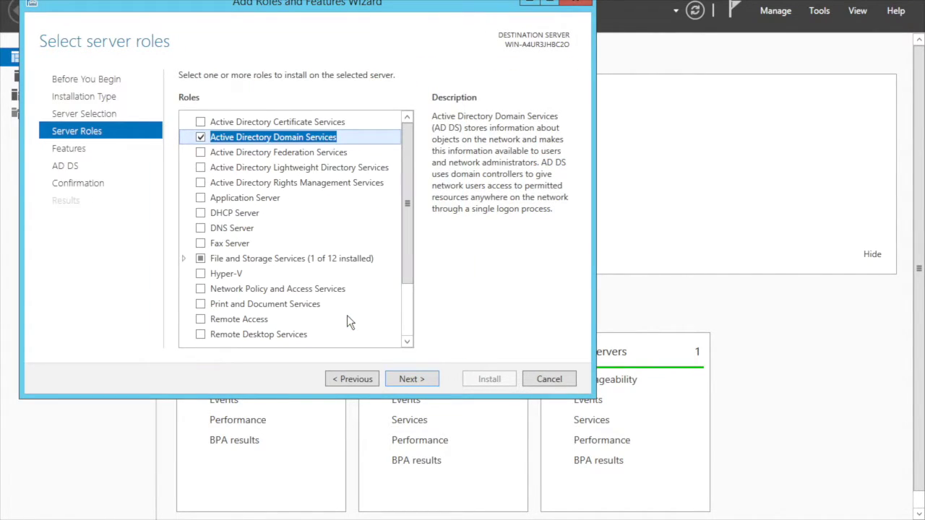
Step: Continue past the features and AD DS pages, install the role, and close the wizard
{"action": "left_click", "coordinate": [413, 378]}
{"action": "left_click", "coordinate": [413, 379]}
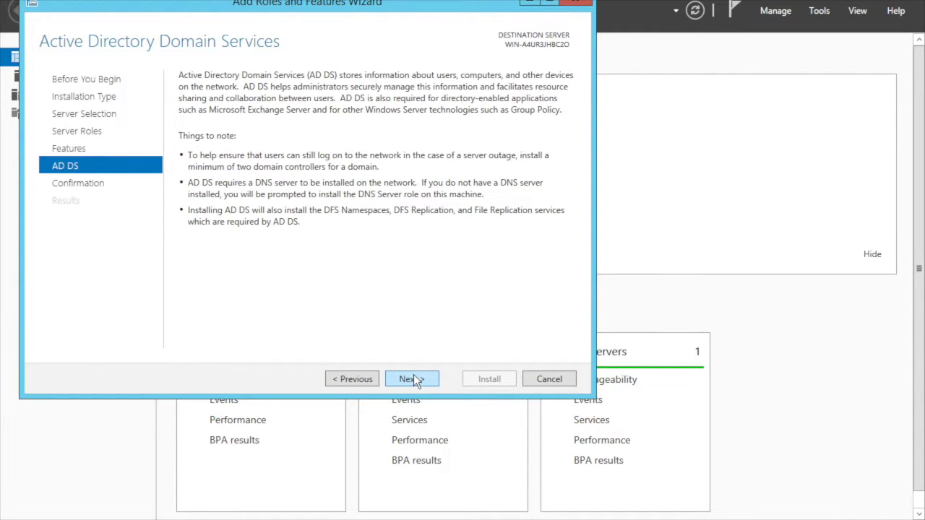
{"action": "left_click", "coordinate": [414, 379]}
{"action": "left_click", "coordinate": [475, 380]}
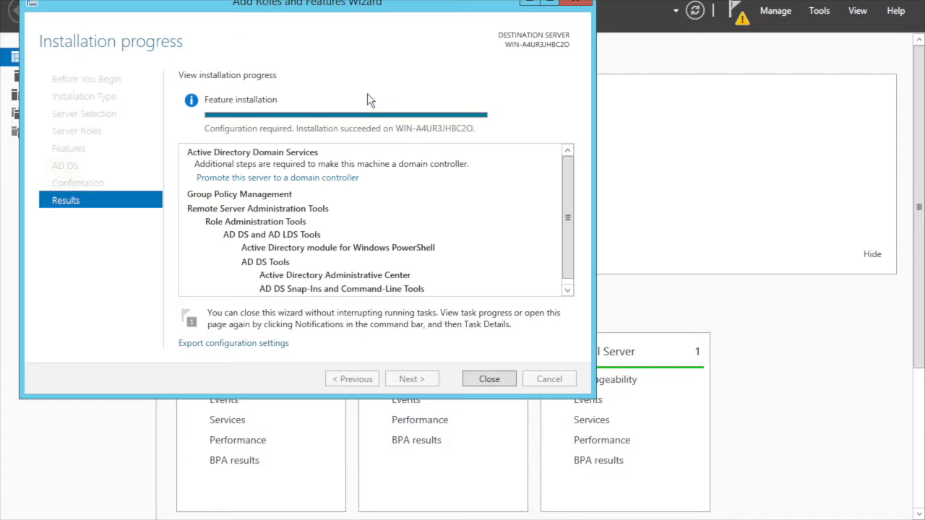
{"action": "left_click", "coordinate": [489, 380]}
Step: Close Network and Sharing Center and start 'Promote this server to a domain controller' from notifications
{"action": "left_click", "coordinate": [689, 54]}
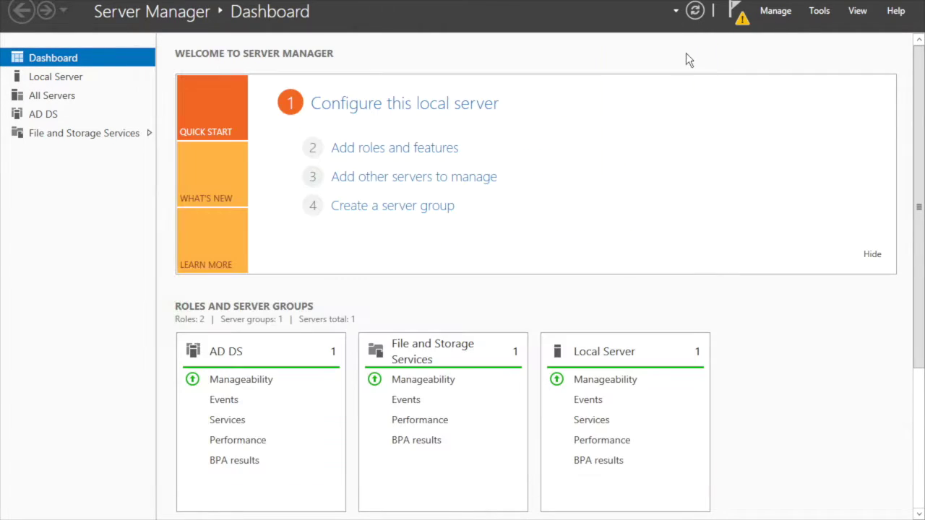
{"action": "left_click", "coordinate": [739, 13]}
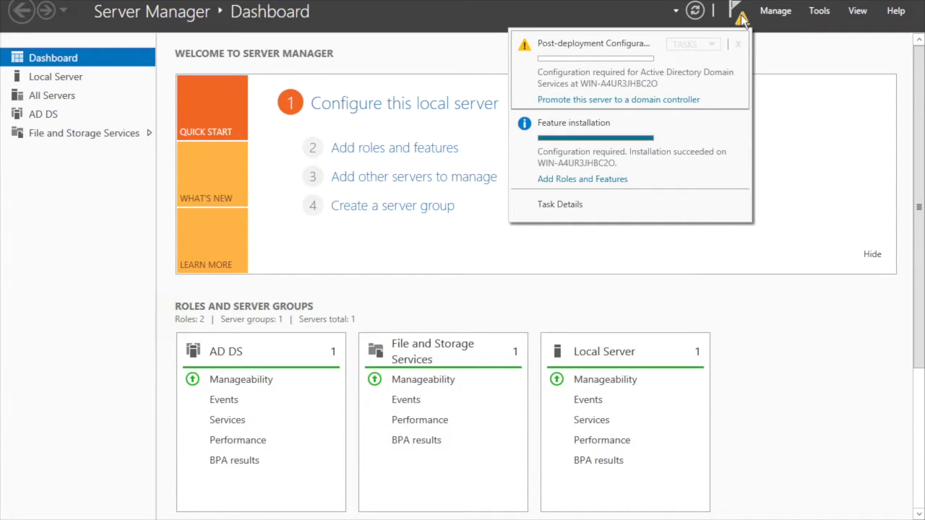
{"action": "left_click", "coordinate": [625, 101]}
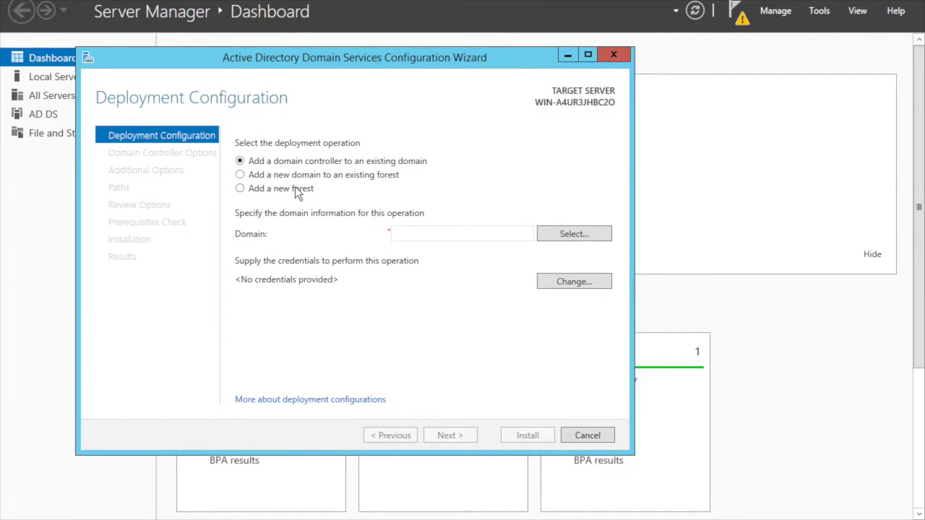
Step: Choose a new forest with root domain name testservera.local and continue
{"action": "left_click", "coordinate": [295, 188]}
{"action": "left_click", "coordinate": [404, 232]}
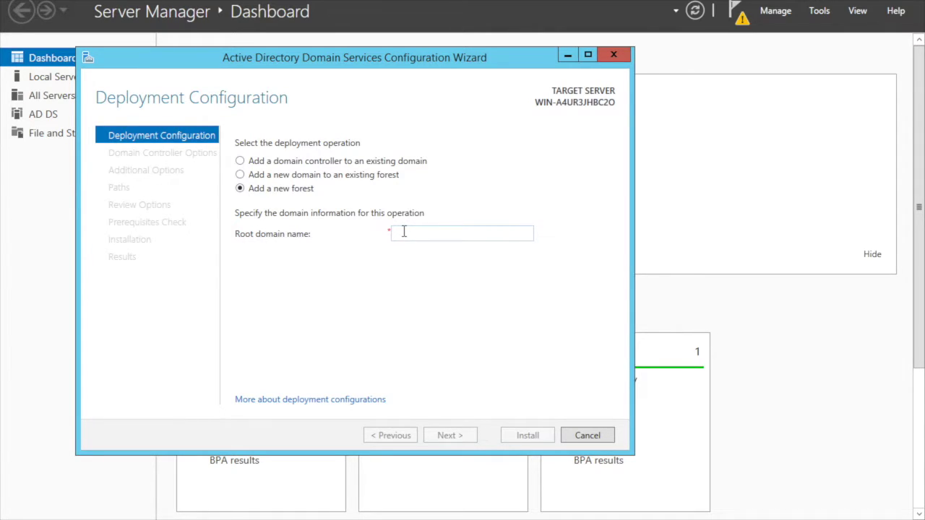
{"action": "type", "text": "testserver"}
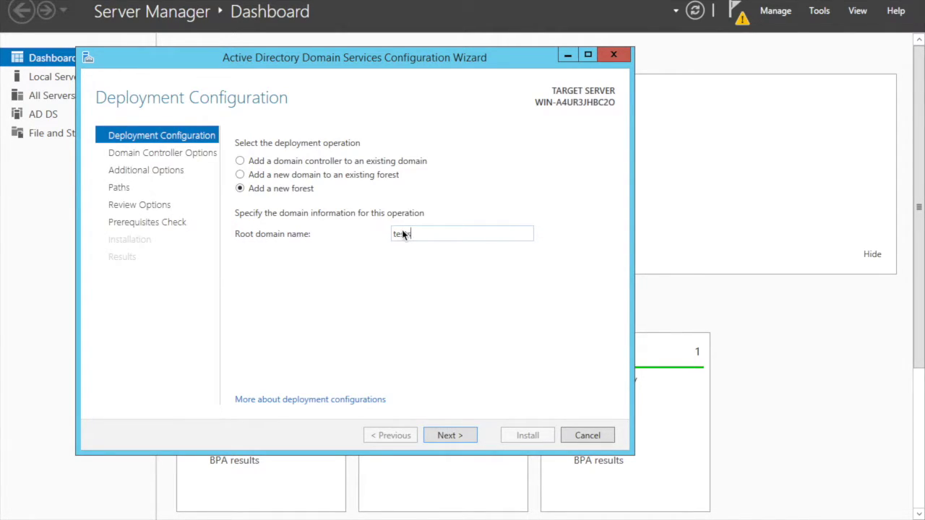
{"action": "type", "text": "a.lcoal"}
{"action": "key", "text": "BackSpace"}
{"action": "key", "text": "BackSpace"}
{"action": "key", "text": "BackSpace"}
{"action": "key", "text": "BackSpace"}
{"action": "key", "text": "BackSpace"}
{"action": "type", "text": "local"}
{"action": "left_click", "coordinate": [454, 435]}
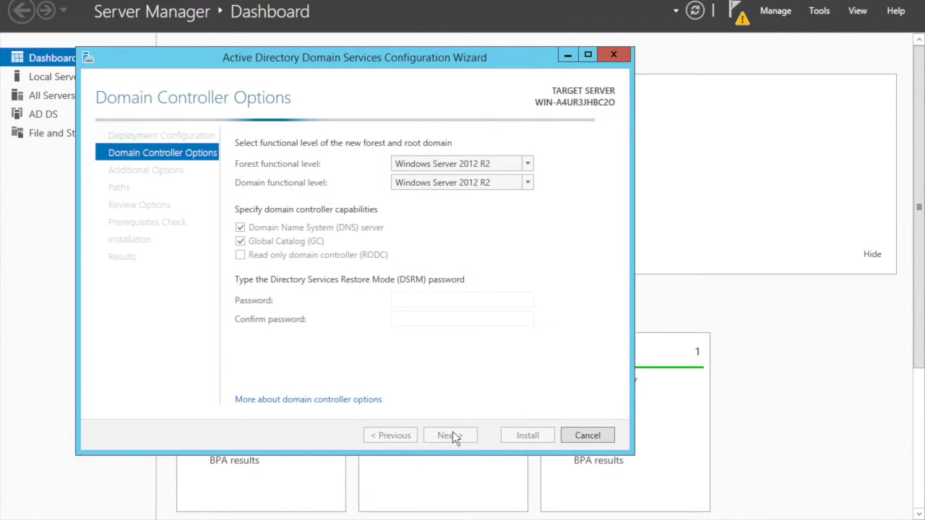
Step: Enter and confirm the DSRM password and accept the domain controller options
{"action": "left_click", "coordinate": [424, 306]}
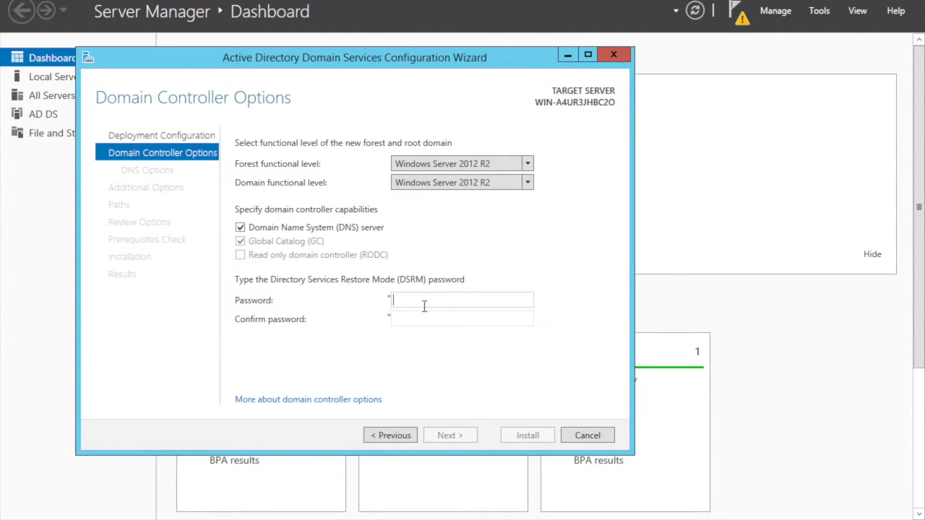
{"action": "type", "text": "P@ssw0rd1234"}
{"action": "key", "text": "Tab"}
{"action": "type", "text": "P@ssw0rd1234"}
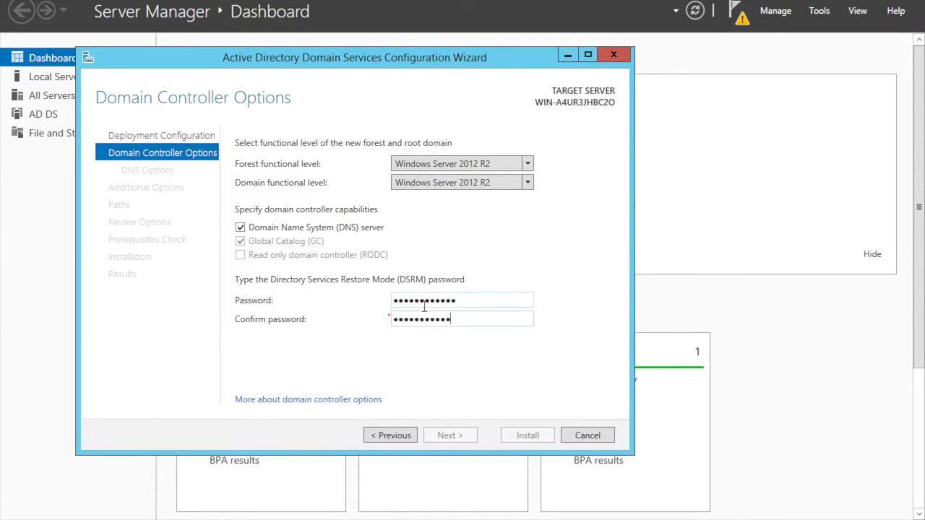
{"action": "type", "text": "4"}
{"action": "left_click", "coordinate": [457, 431]}
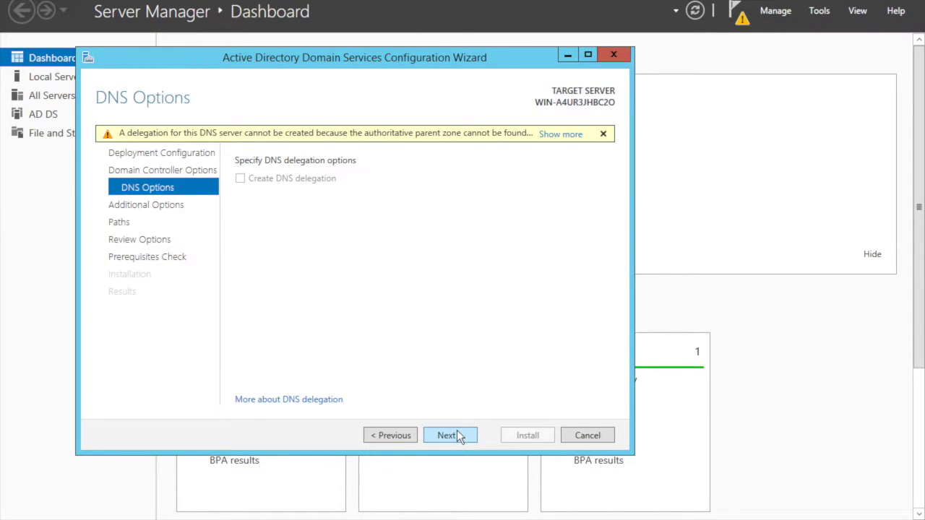
Step: Accept default DNS, NetBIOS name TESTSERVERA and paths, pass prerequisite checks, and start installation
{"action": "left_click", "coordinate": [456, 431]}
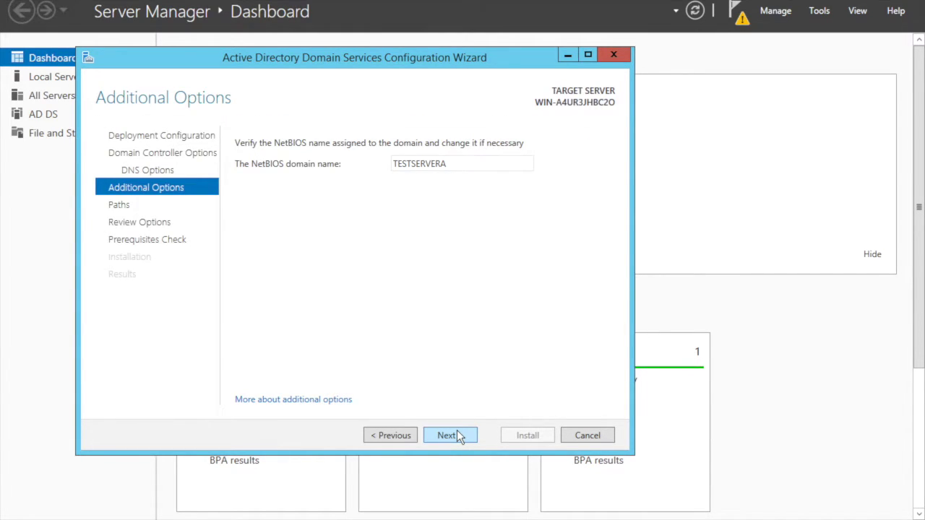
{"action": "left_click", "coordinate": [457, 432]}
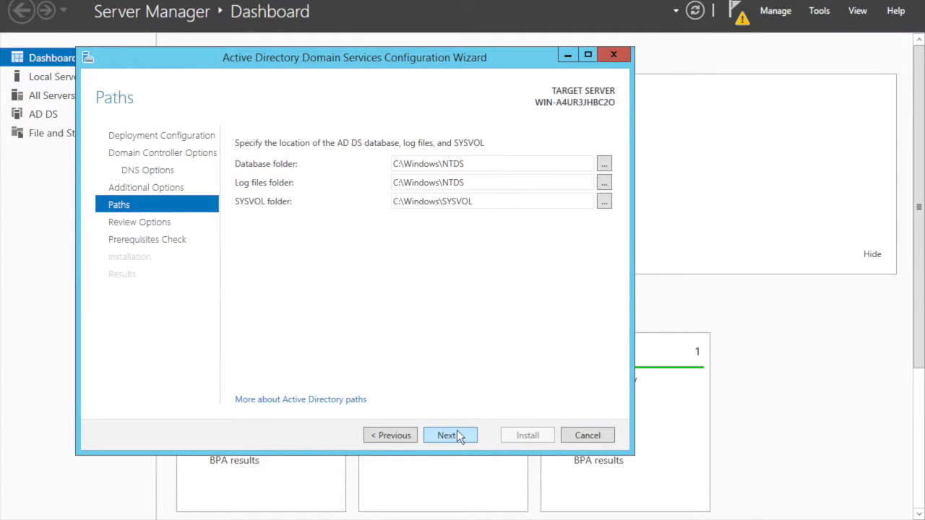
{"action": "left_click", "coordinate": [457, 433]}
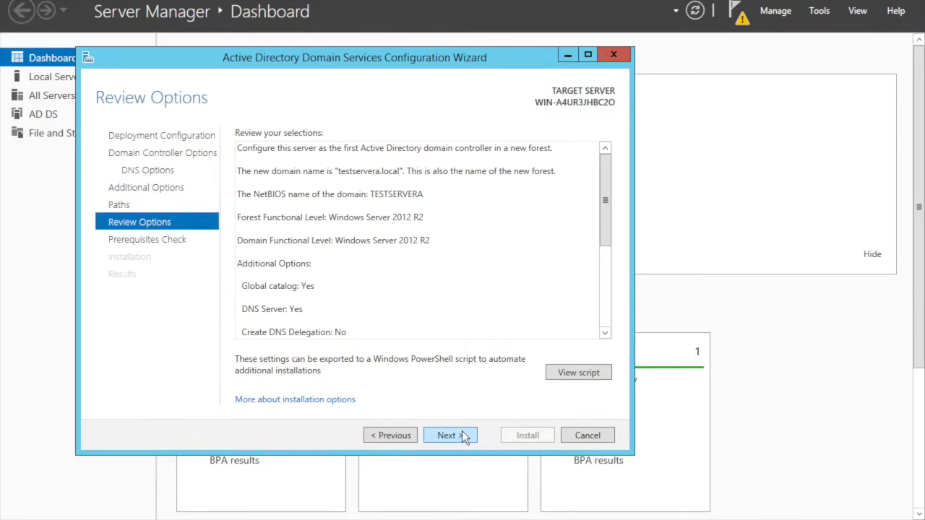
{"action": "left_click", "coordinate": [462, 433]}
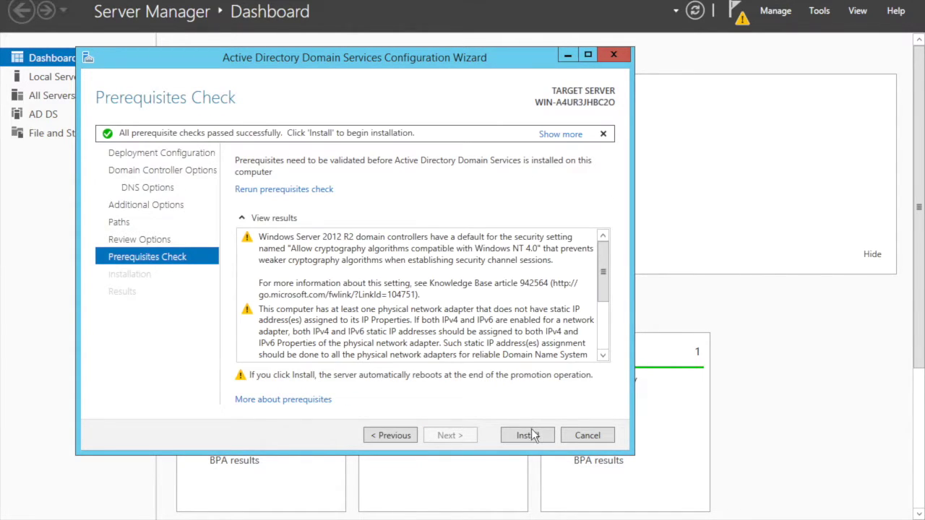
{"action": "left_click", "coordinate": [530, 432]}
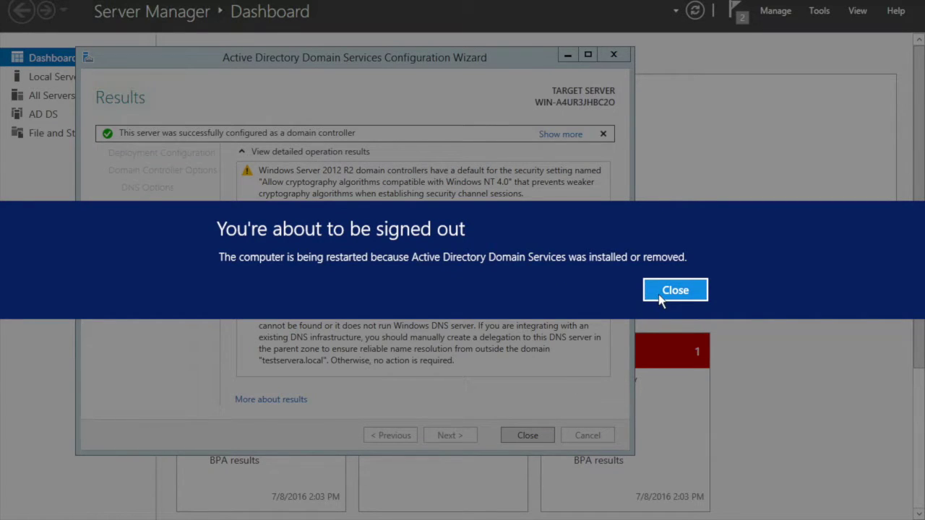
Step: Dismiss the sign-out notice so the server restarts as a domain controller
{"action": "left_click", "coordinate": [660, 295]}
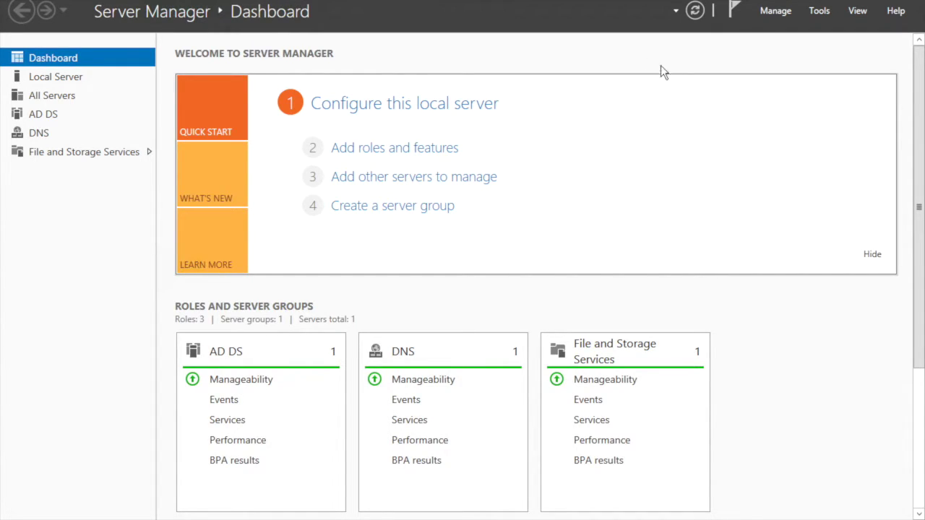
Step: Launch Active Directory Users and Computers and open the Users container of testservera.local
{"action": "left_click", "coordinate": [821, 12]}
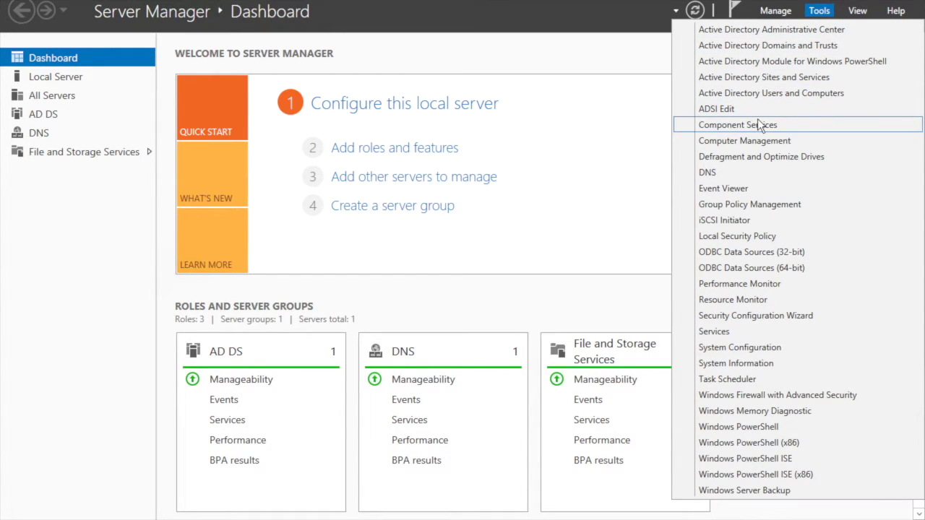
{"action": "left_click", "coordinate": [769, 93]}
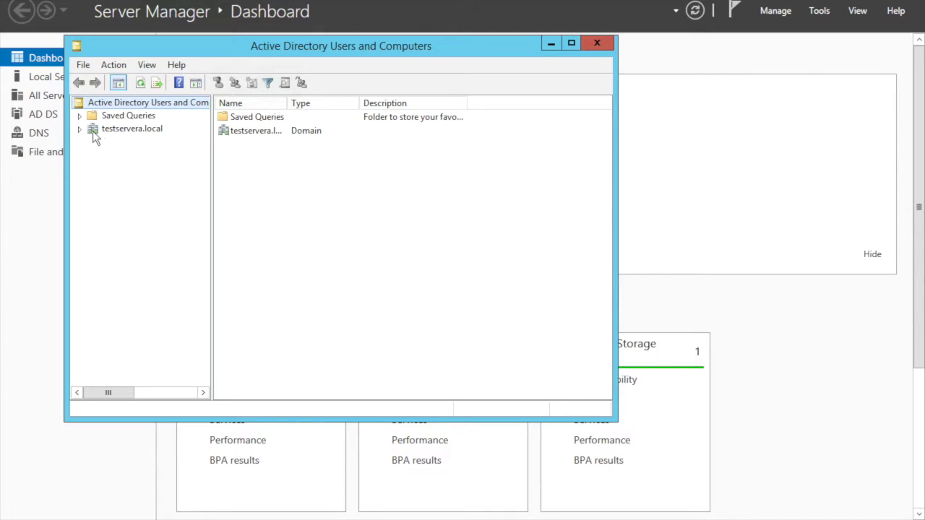
{"action": "left_click", "coordinate": [119, 130]}
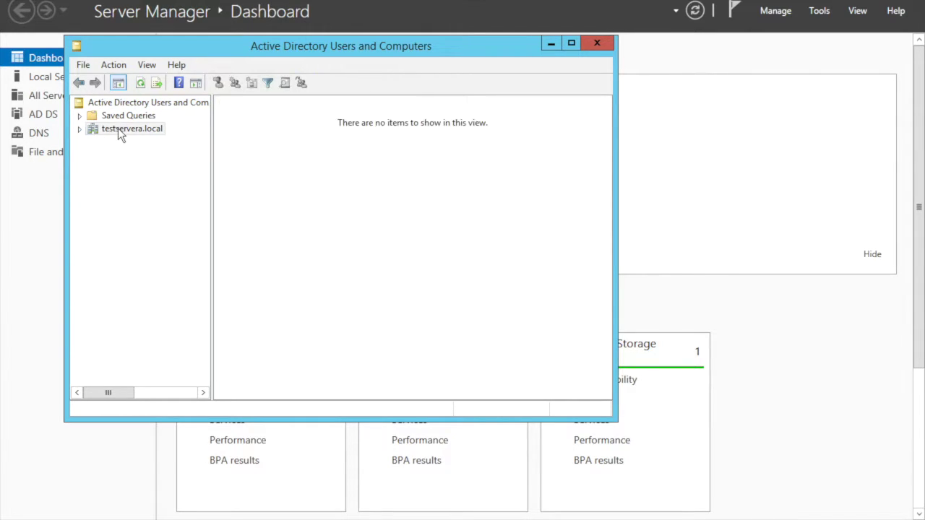
{"action": "left_click", "coordinate": [80, 130]}
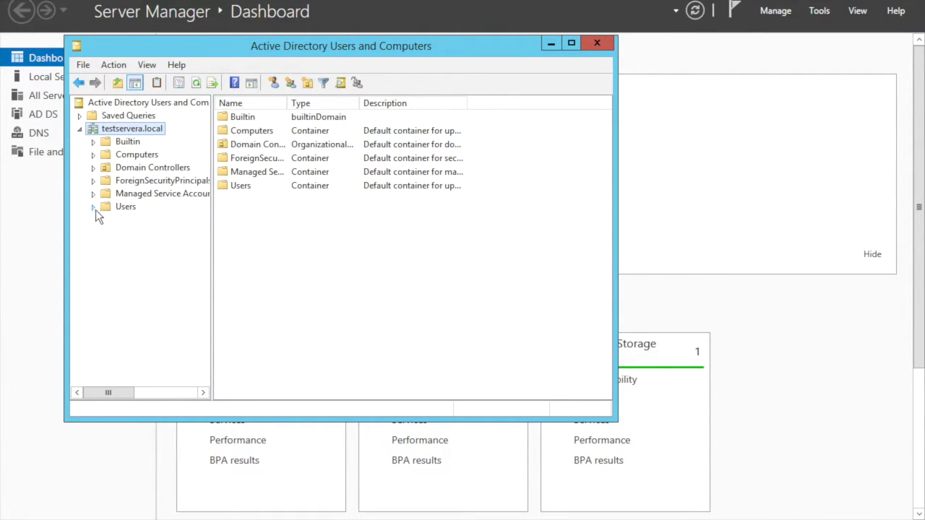
{"action": "left_click", "coordinate": [119, 209]}
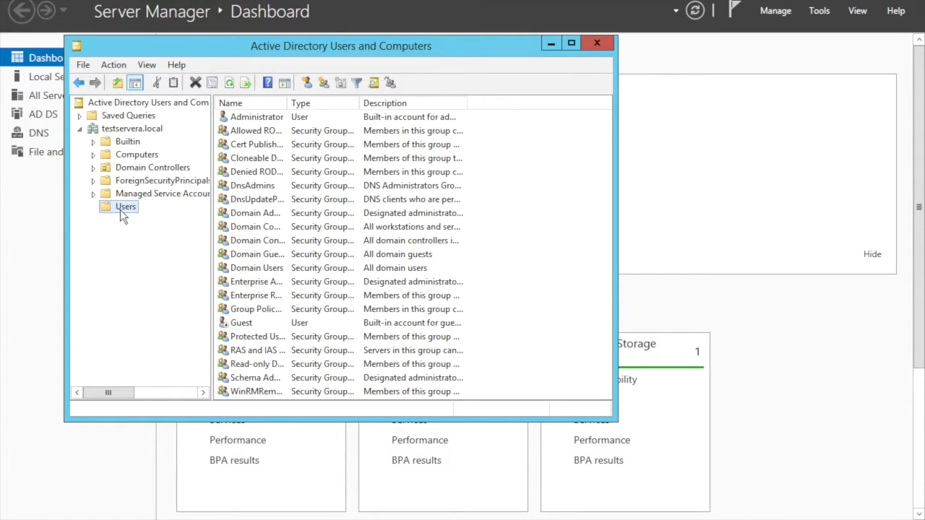
Step: Create a new user in Users named hiveap admin with logon name hiveapadmin
{"action": "right_click", "coordinate": [120, 209]}
{"action": "mouse_move", "coordinate": [206, 258]}
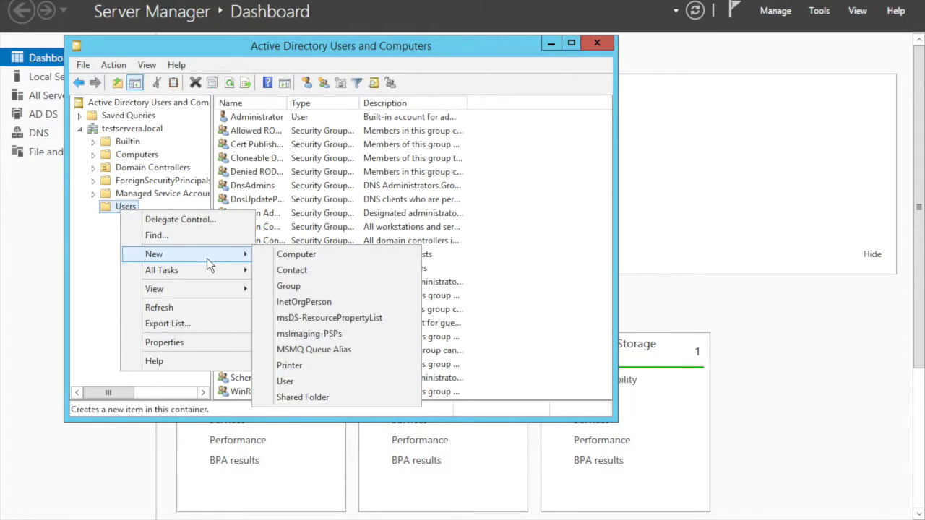
{"action": "left_click", "coordinate": [307, 381]}
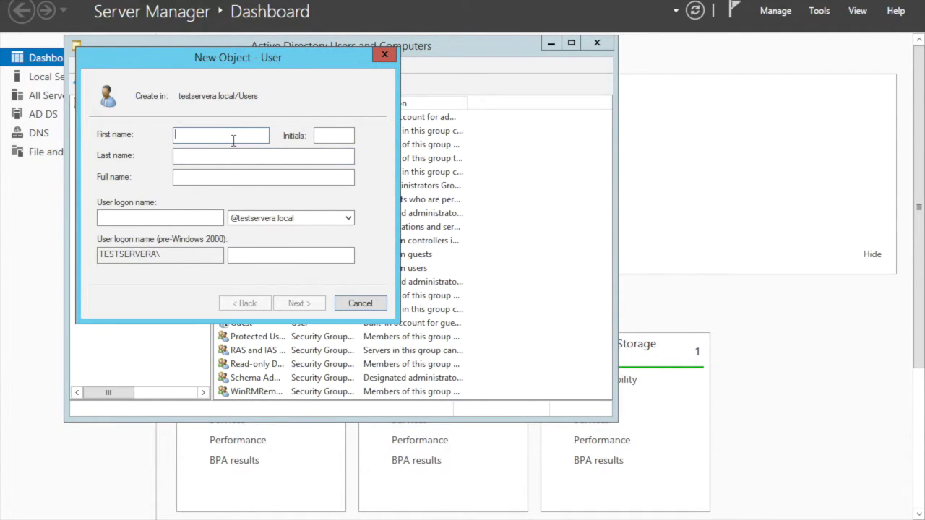
{"action": "type", "text": "hiveap"}
{"action": "left_click", "coordinate": [226, 156]}
{"action": "type", "text": "admin"}
{"action": "key", "text": "Tab"}
{"action": "left_click", "coordinate": [185, 220]}
{"action": "type", "text": "hiveapamdin"}
{"action": "key", "text": "BackSpace"}
{"action": "key", "text": "BackSpace"}
{"action": "key", "text": "BackSpace"}
{"action": "key", "text": "BackSpace"}
{"action": "type", "text": "dmin"}
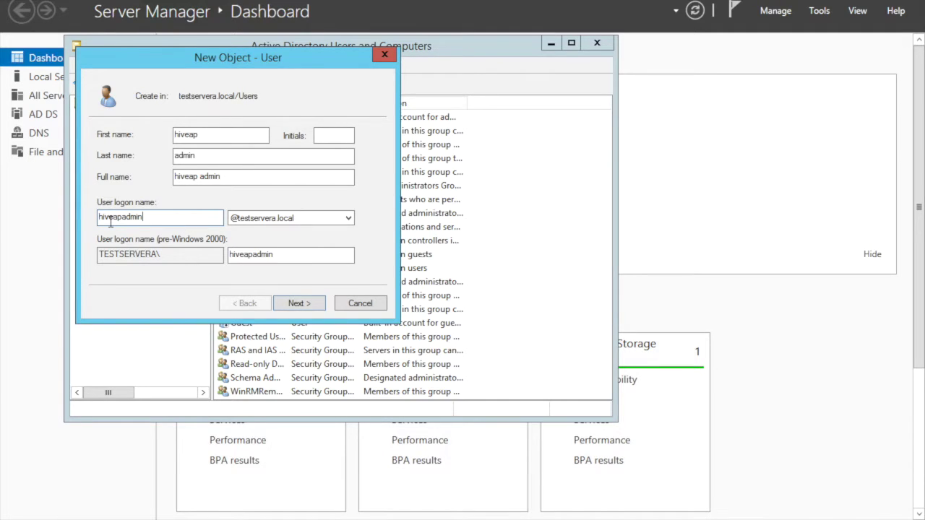
{"action": "left_click", "coordinate": [296, 306]}
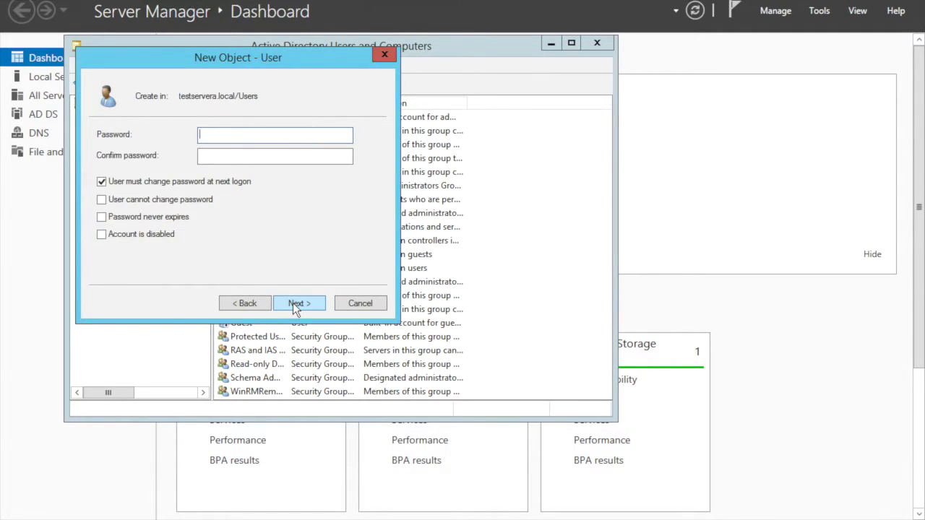
Step: Set its password as unchangeable and never expiring, then finish creating the user
{"action": "left_click", "coordinate": [102, 181]}
{"action": "left_click", "coordinate": [102, 199]}
{"action": "left_click", "coordinate": [110, 219]}
{"action": "left_click", "coordinate": [242, 134]}
{"action": "type", "text": "************"}
{"action": "left_click", "coordinate": [203, 155]}
{"action": "type", "text": "************"}
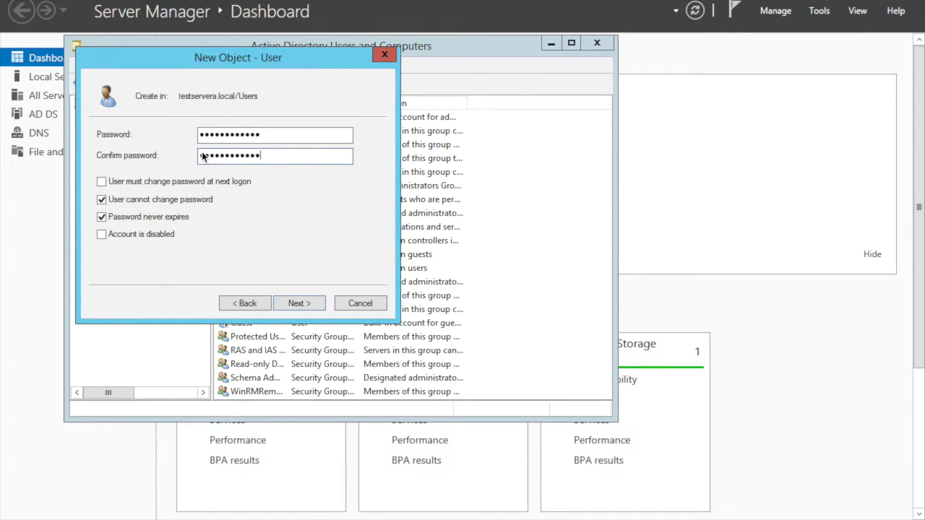
{"action": "left_click", "coordinate": [293, 304]}
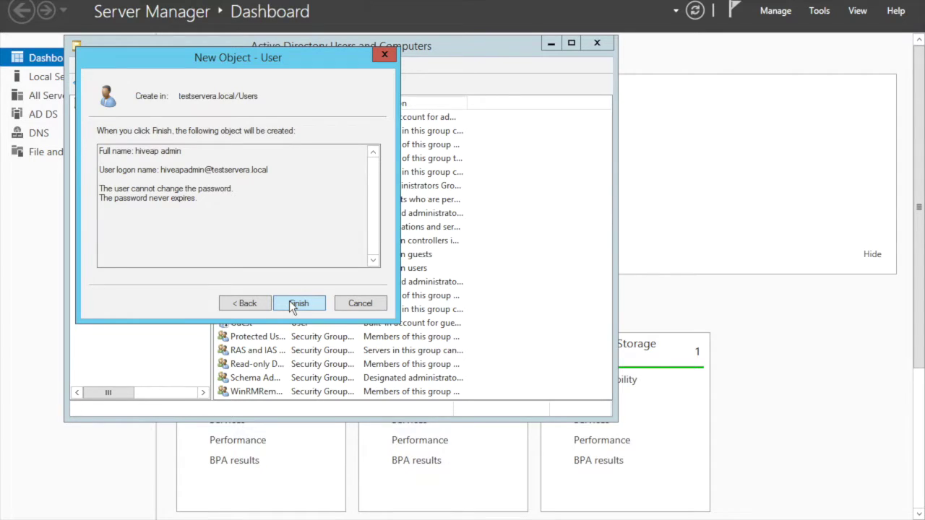
{"action": "left_click", "coordinate": [297, 303]}
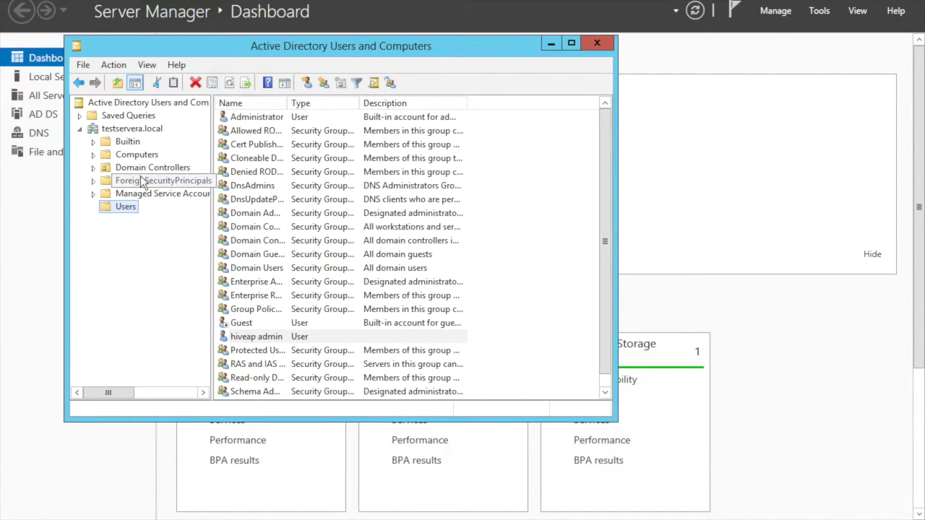
Step: Start delegating control of the Computers container to the hiveapadmin user
{"action": "right_click", "coordinate": [130, 161]}
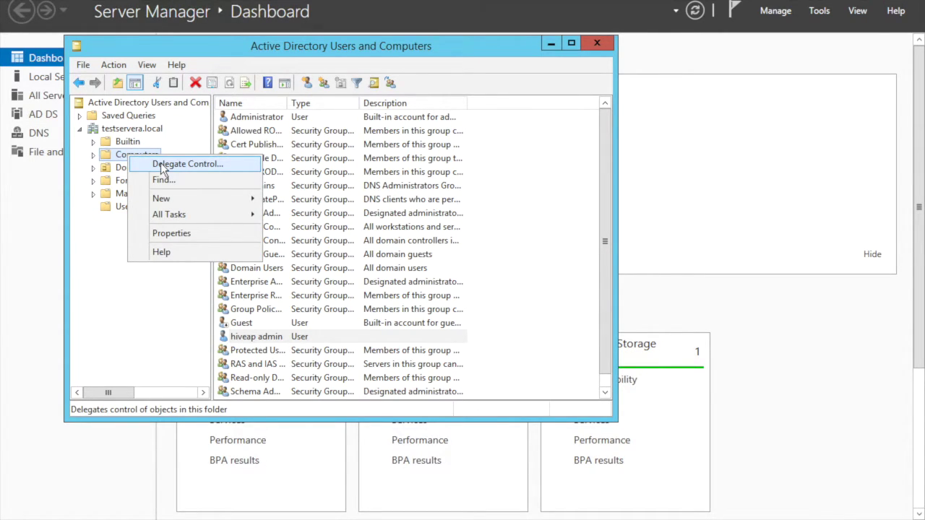
{"action": "left_click", "coordinate": [162, 164]}
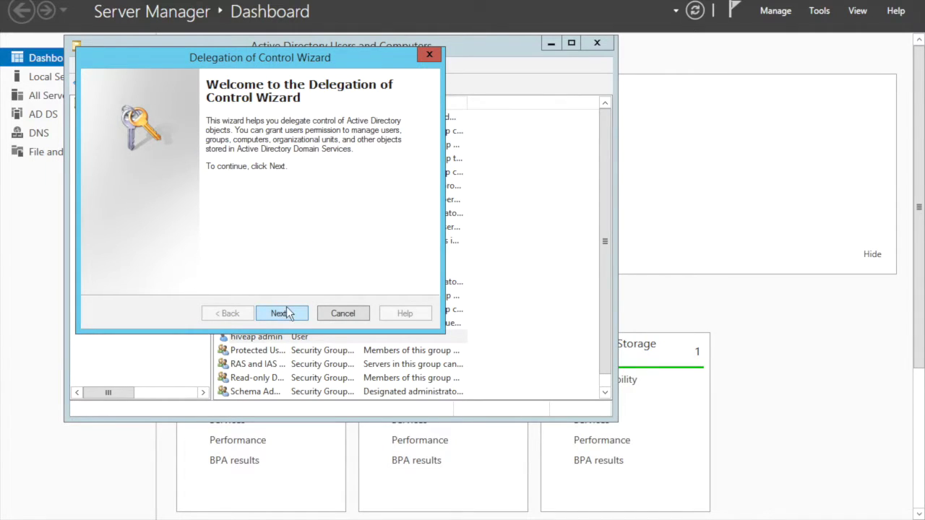
{"action": "left_click", "coordinate": [285, 312]}
{"action": "left_click", "coordinate": [323, 245]}
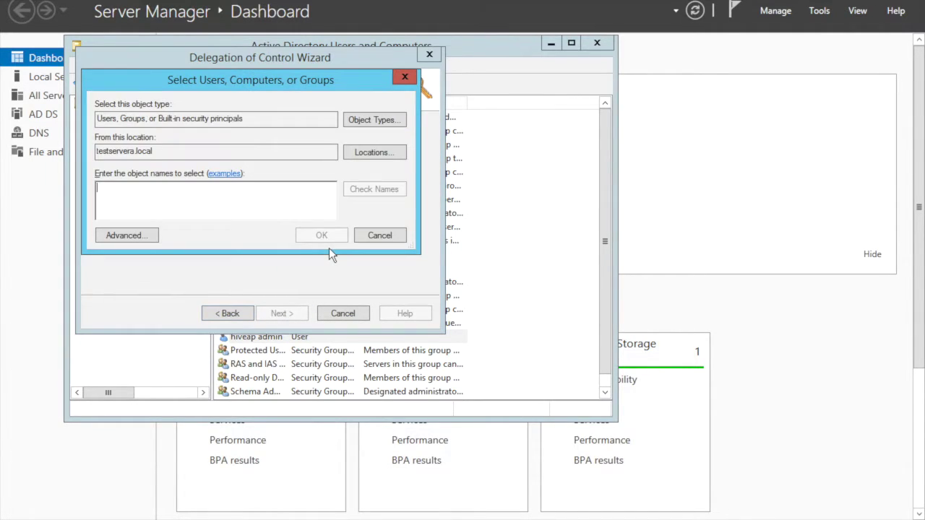
{"action": "type", "text": "hiv"}
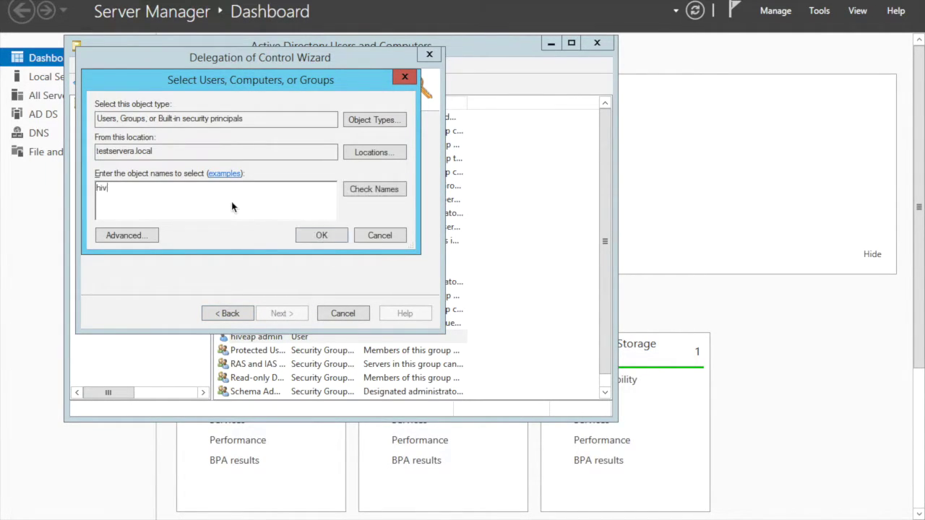
{"action": "type", "text": "eapadmin"}
{"action": "left_click", "coordinate": [365, 187]}
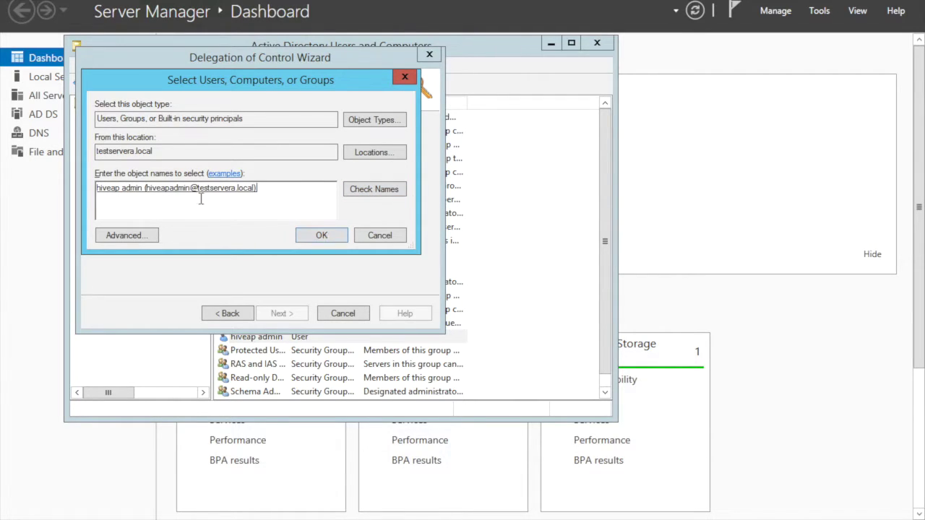
{"action": "left_click", "coordinate": [299, 243]}
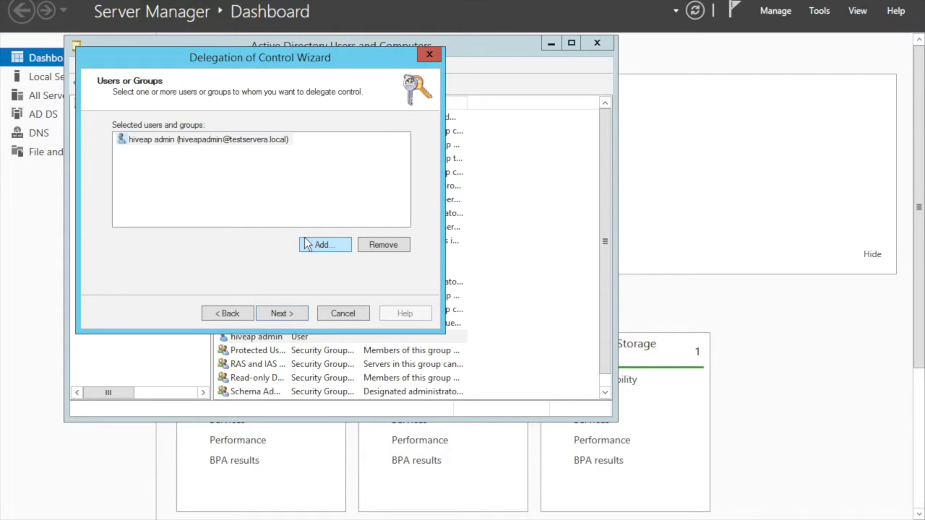
{"action": "left_click", "coordinate": [289, 311]}
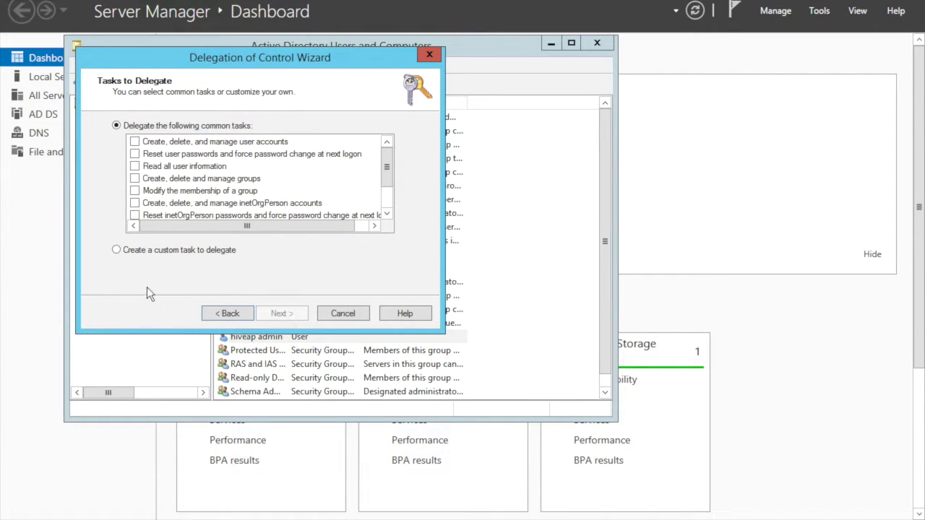
Step: Define a custom task limited to Computer objects, allowing their creation in this folder
{"action": "left_click", "coordinate": [137, 254]}
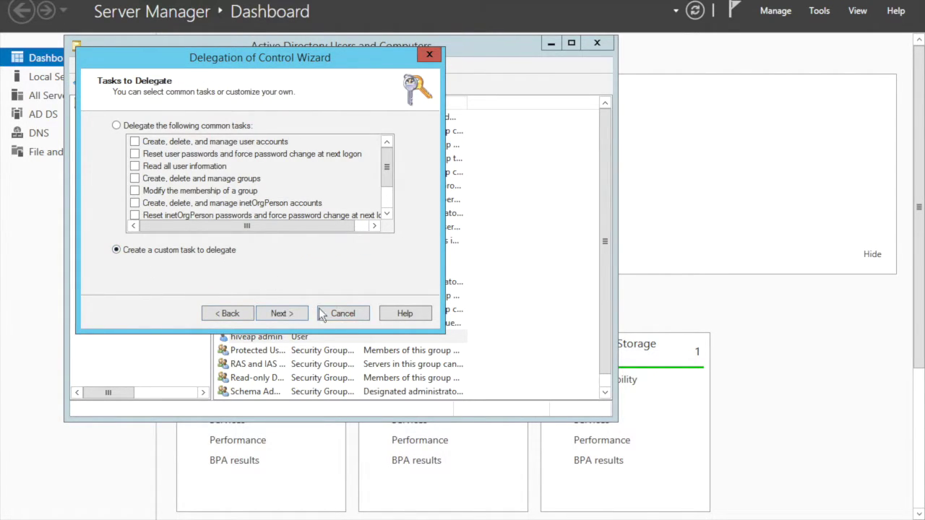
{"action": "left_click", "coordinate": [281, 314]}
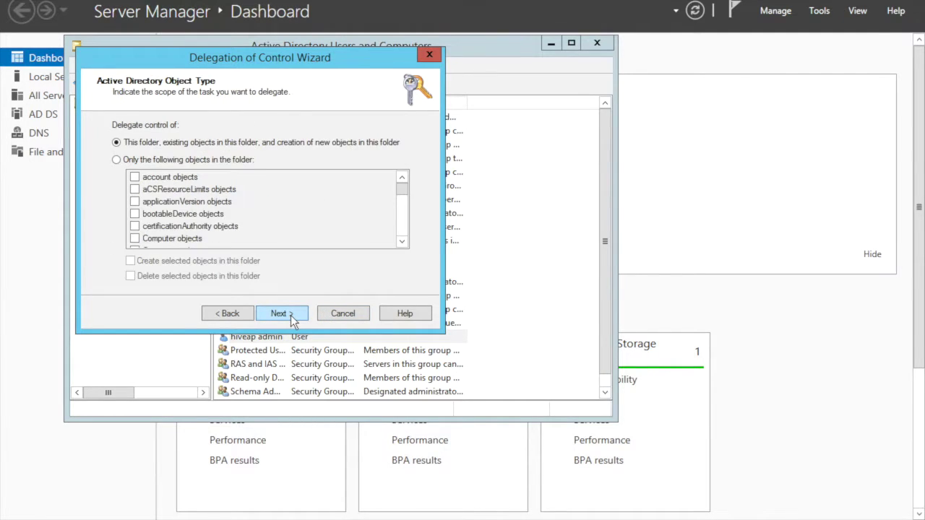
{"action": "left_click", "coordinate": [142, 159]}
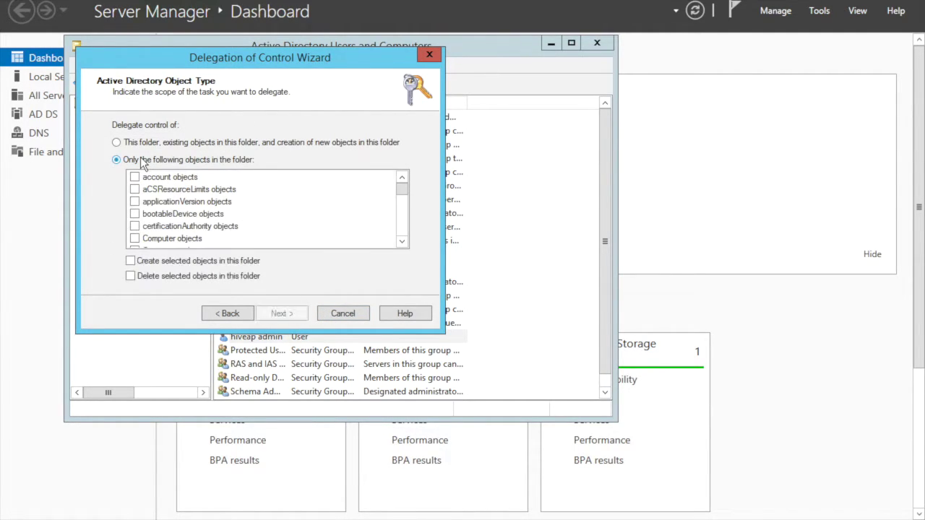
{"action": "left_click", "coordinate": [136, 239]}
{"action": "left_click", "coordinate": [131, 261]}
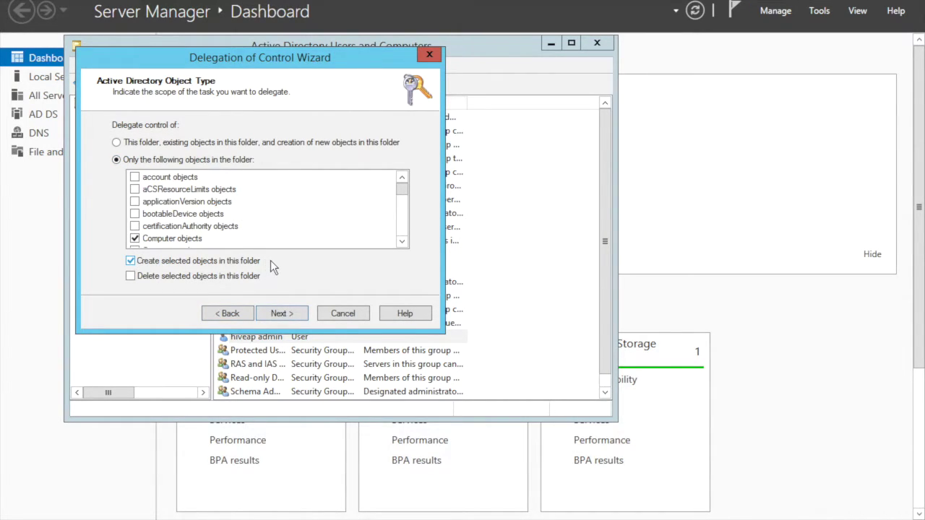
{"action": "left_click", "coordinate": [279, 313]}
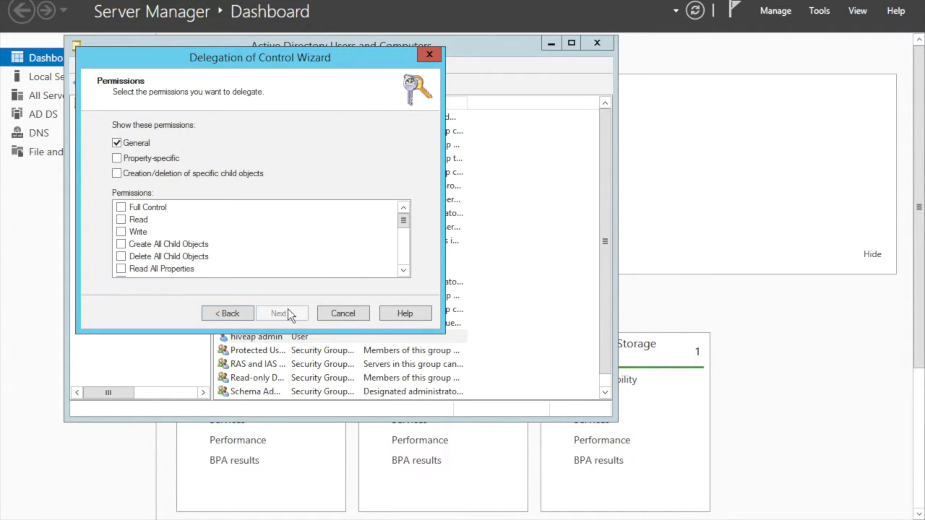
Step: Grant Read and Write permissions, including property-specific ones, and continue to completion
{"action": "left_click", "coordinate": [117, 159]}
{"action": "left_click", "coordinate": [121, 219]}
{"action": "left_click", "coordinate": [121, 231]}
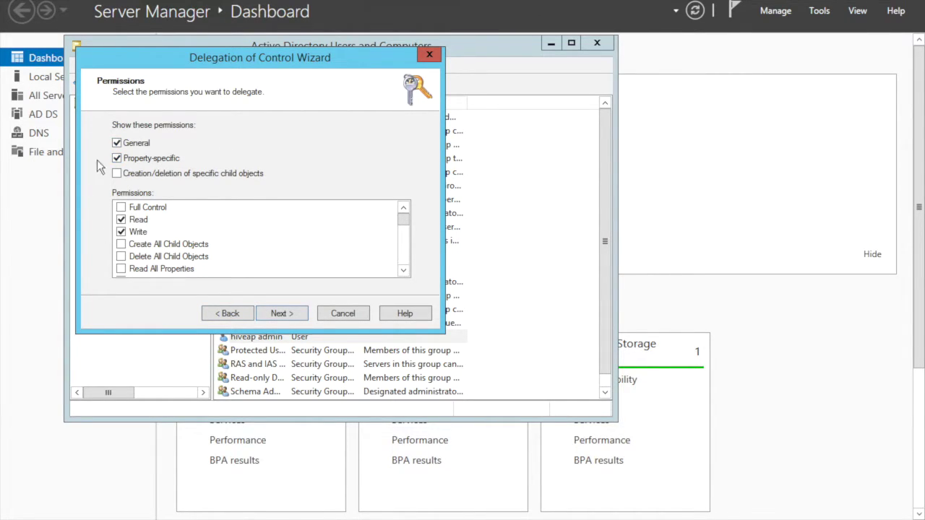
{"action": "left_click", "coordinate": [277, 314]}
Step: Finish the delegation and create a new user hiveap user with logon name hiveapuser
{"action": "left_click", "coordinate": [277, 315]}
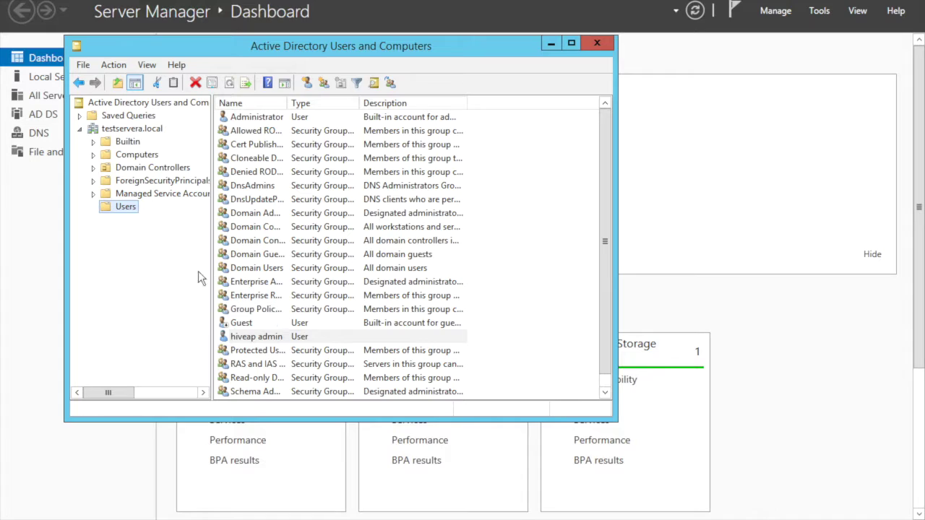
{"action": "right_click", "coordinate": [119, 207]}
{"action": "mouse_move", "coordinate": [191, 254]}
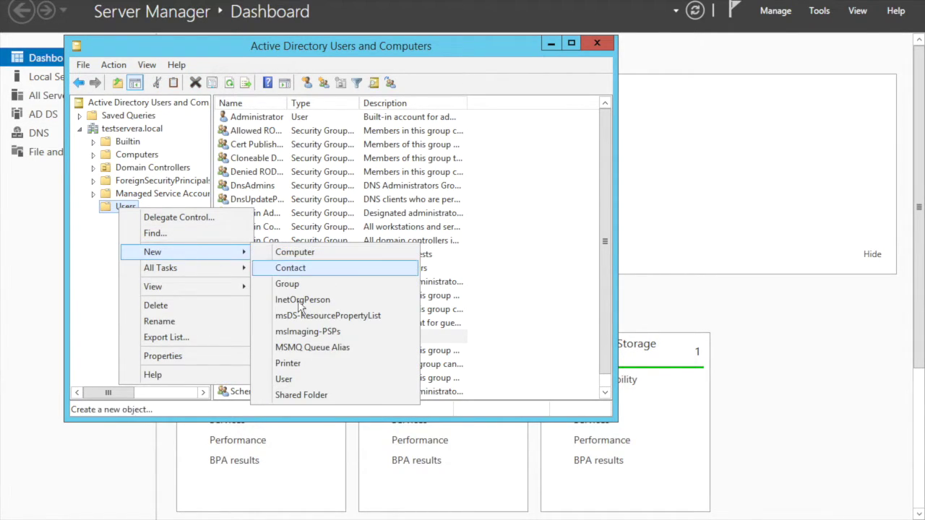
{"action": "left_click", "coordinate": [294, 373]}
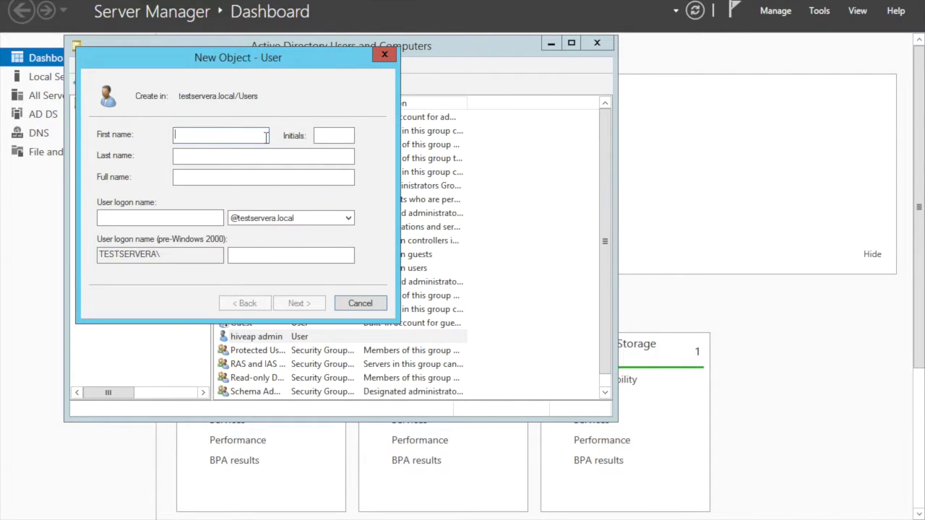
{"action": "type", "text": "hiveap"}
{"action": "type", "text": "a"}
{"action": "key", "text": "BackSpace"}
{"action": "left_click", "coordinate": [244, 157]}
{"action": "type", "text": "user"}
{"action": "left_click", "coordinate": [185, 220]}
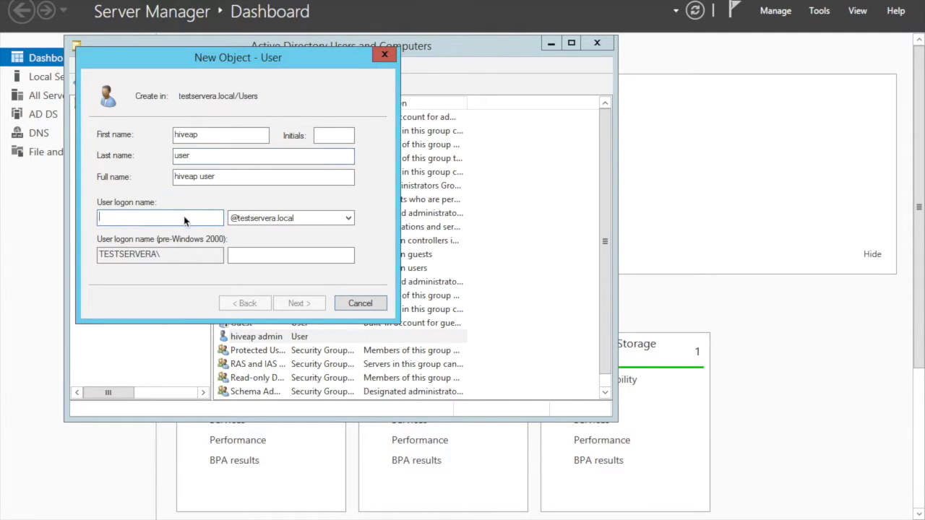
{"action": "type", "text": "hiveapuser"}
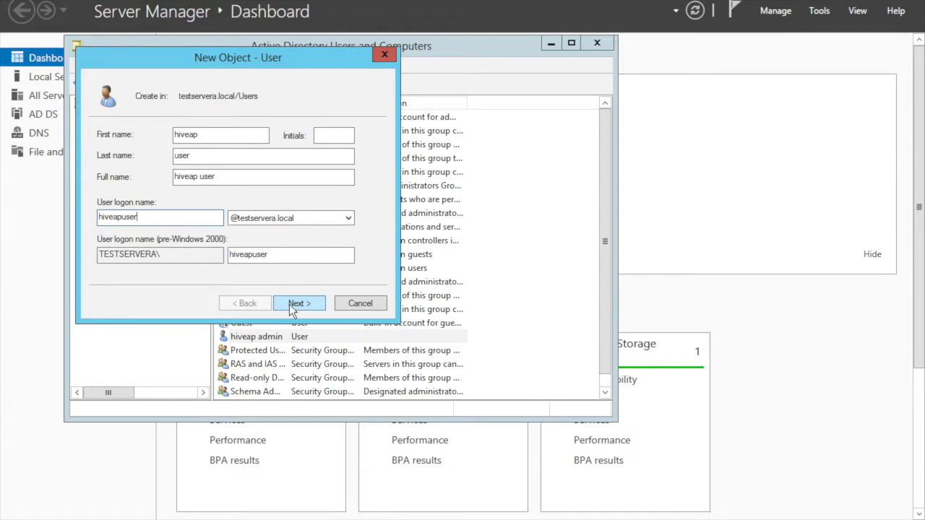
{"action": "left_click", "coordinate": [298, 303]}
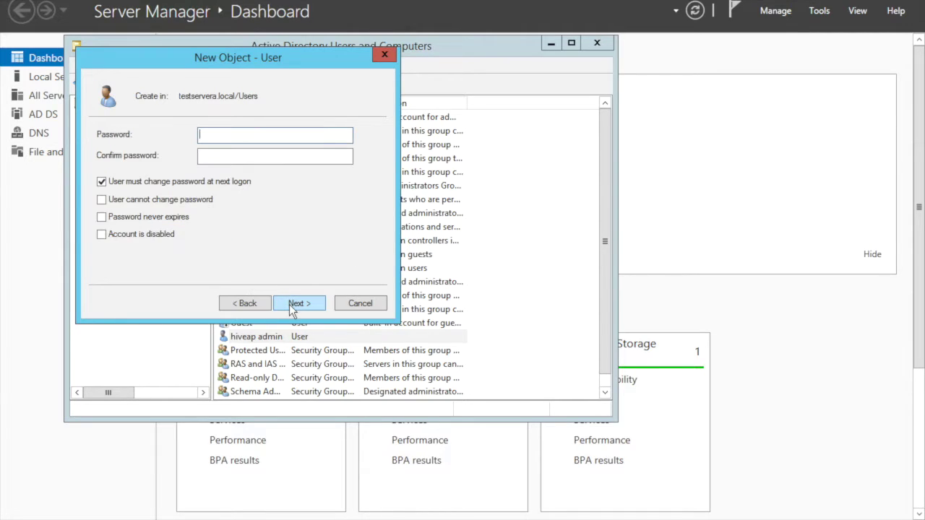
Step: Make its password unchangeable and never expiring, then finish creating the account
{"action": "left_click", "coordinate": [102, 182]}
{"action": "left_click", "coordinate": [102, 199]}
{"action": "left_click", "coordinate": [101, 217]}
{"action": "left_click", "coordinate": [219, 141]}
{"action": "type", "text": "••••••••••••"}
{"action": "left_click", "coordinate": [219, 157]}
{"action": "type", "text": "••••••••••••"}
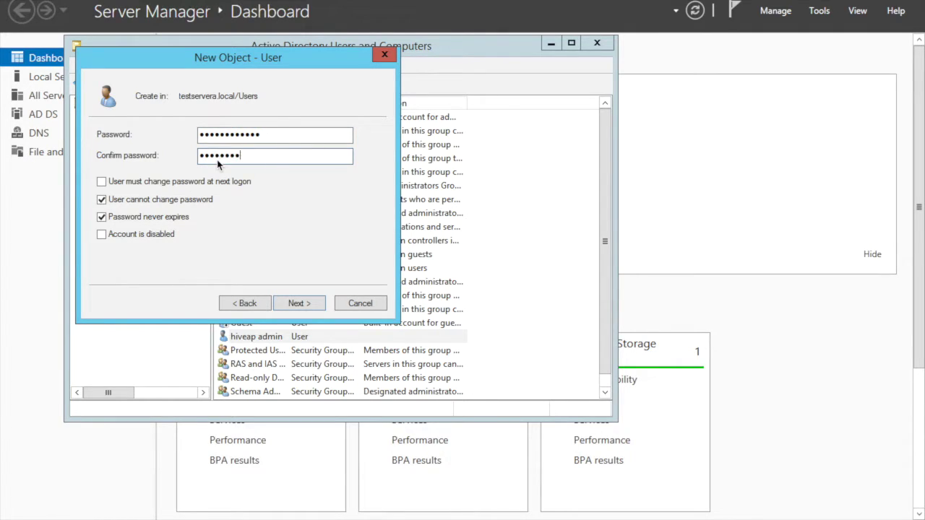
{"action": "left_click", "coordinate": [295, 303]}
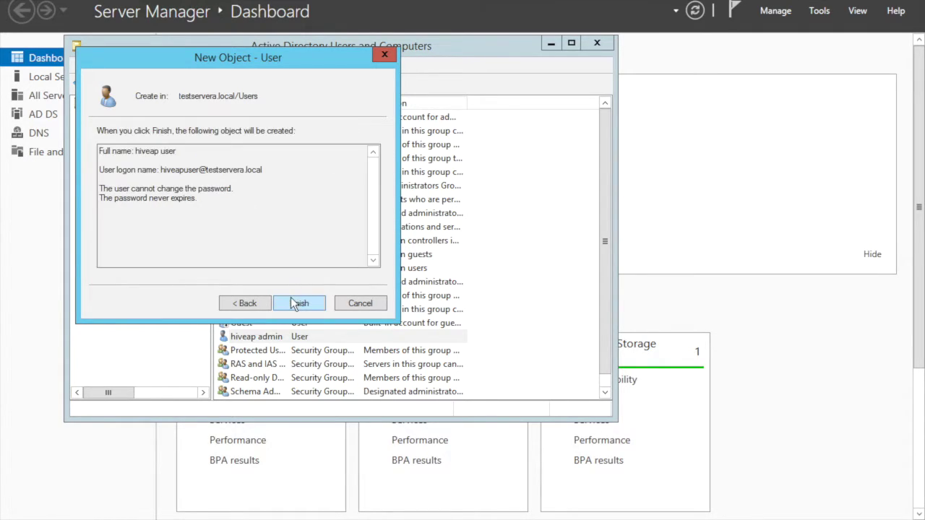
{"action": "left_click", "coordinate": [292, 302]}
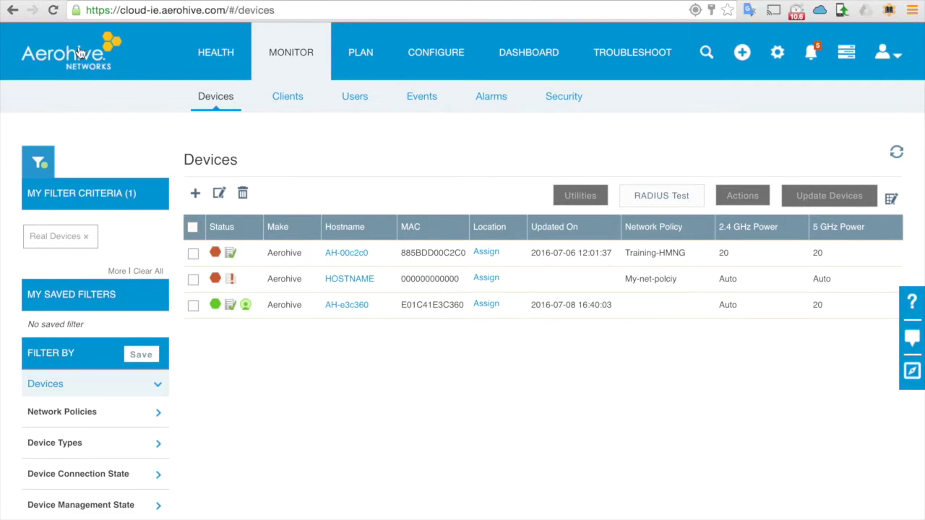
Step: Toggle the AH-e3c360 device selection, then switch to the CONFIGURE area's Network Policies
{"action": "left_click", "coordinate": [193, 305]}
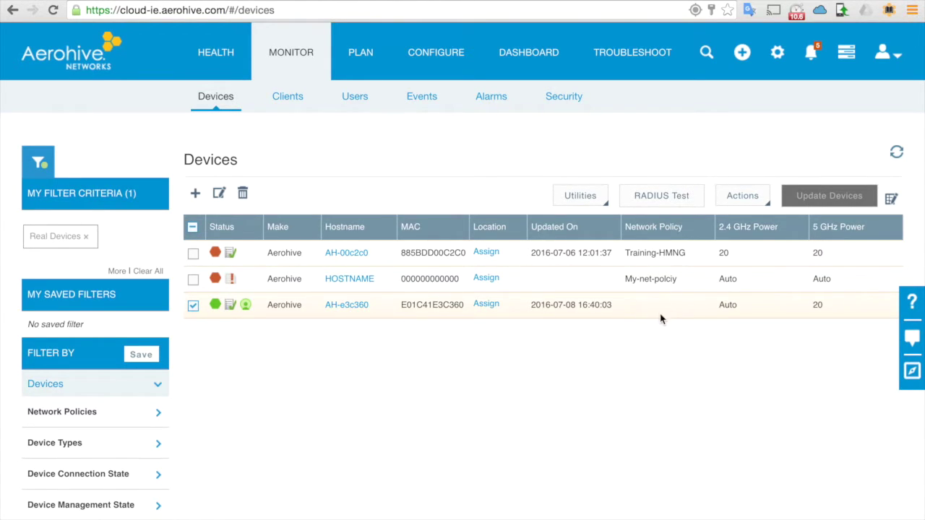
{"action": "left_click", "coordinate": [189, 306]}
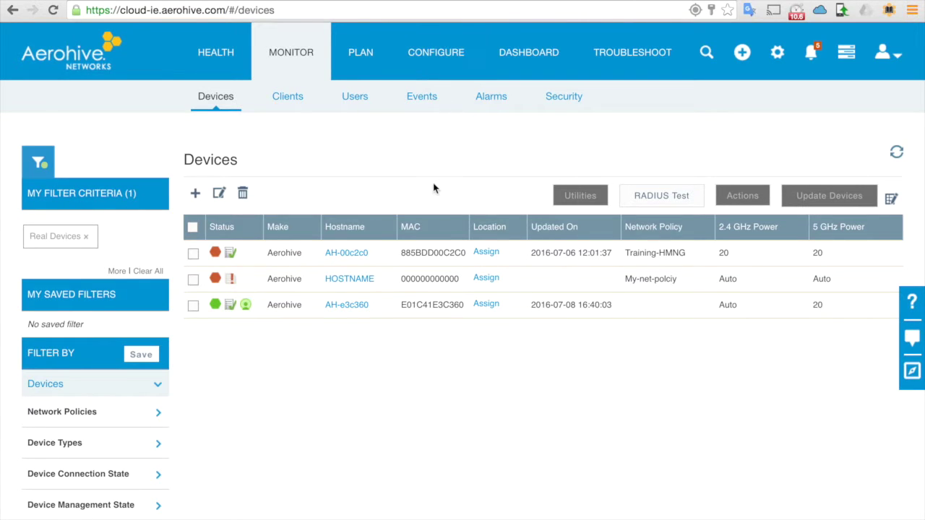
{"action": "left_click", "coordinate": [442, 51]}
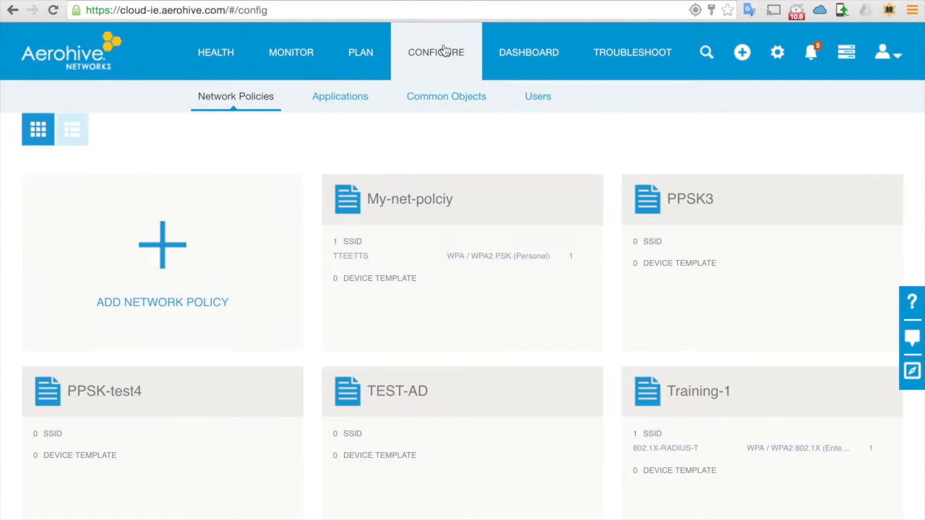
Step: Create a new wireless-only network policy named AD-TEST-1
{"action": "left_click", "coordinate": [178, 230]}
{"action": "left_click", "coordinate": [114, 295]}
{"action": "left_click", "coordinate": [206, 388]}
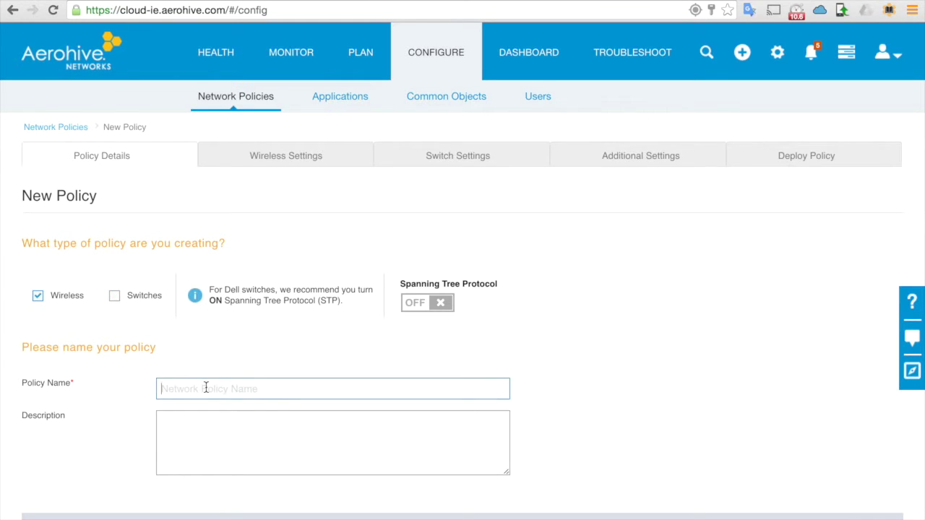
{"action": "type", "text": "AD-TEST-1"}
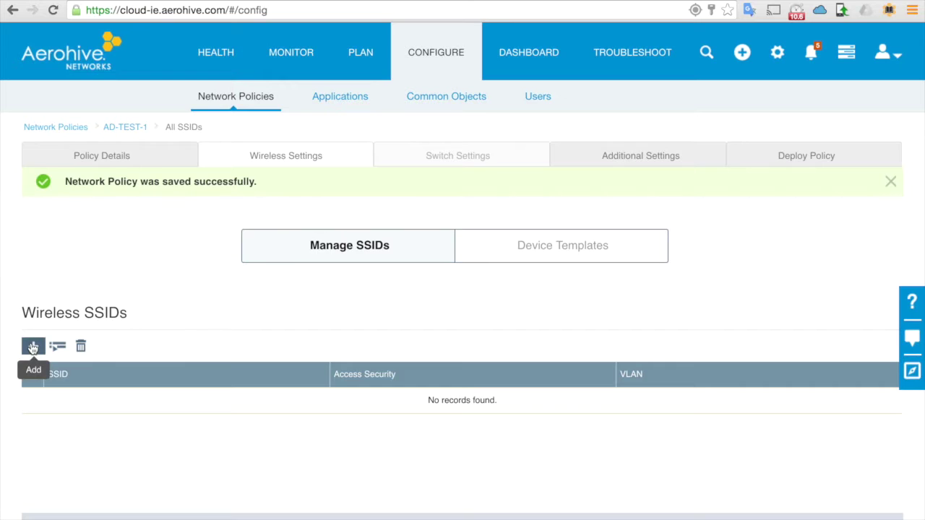
Step: Add SSID AD-TEST-1 with Enterprise WPA/WPA2 802.1X authentication and start a new default RADIUS group
{"action": "left_click", "coordinate": [32, 347]}
{"action": "left_click", "coordinate": [250, 353]}
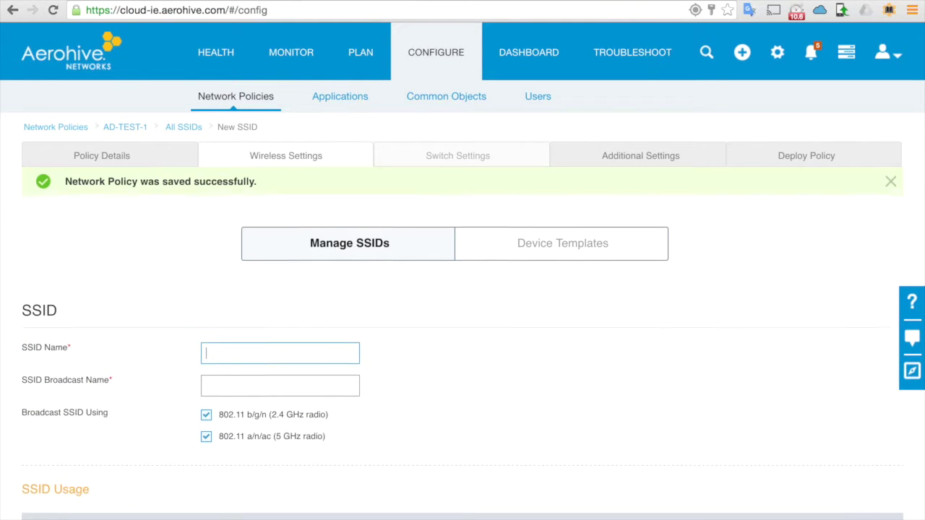
{"action": "type", "text": "AD-TEST-1"}
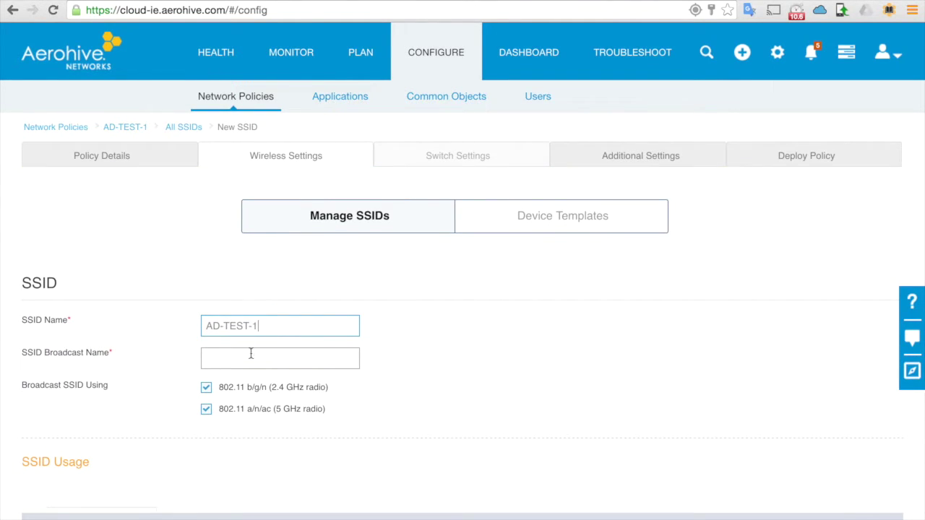
{"action": "left_click", "coordinate": [234, 361]}
{"action": "scroll", "coordinate": [373, 364], "scroll_direction": "down", "scroll_amount": 5}
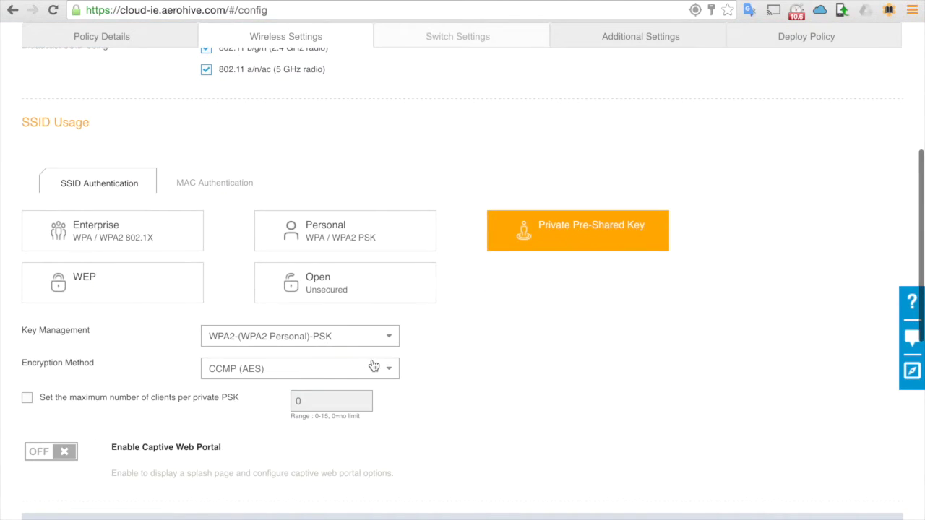
{"action": "left_click", "coordinate": [105, 239]}
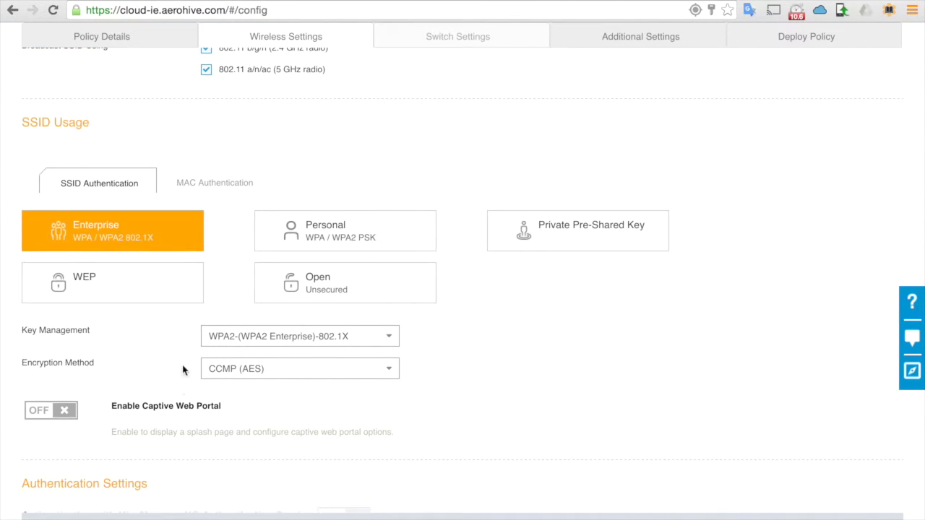
{"action": "scroll", "coordinate": [184, 390], "scroll_direction": "down", "scroll_amount": 2}
{"action": "scroll", "coordinate": [184, 390], "scroll_direction": "down", "scroll_amount": 4}
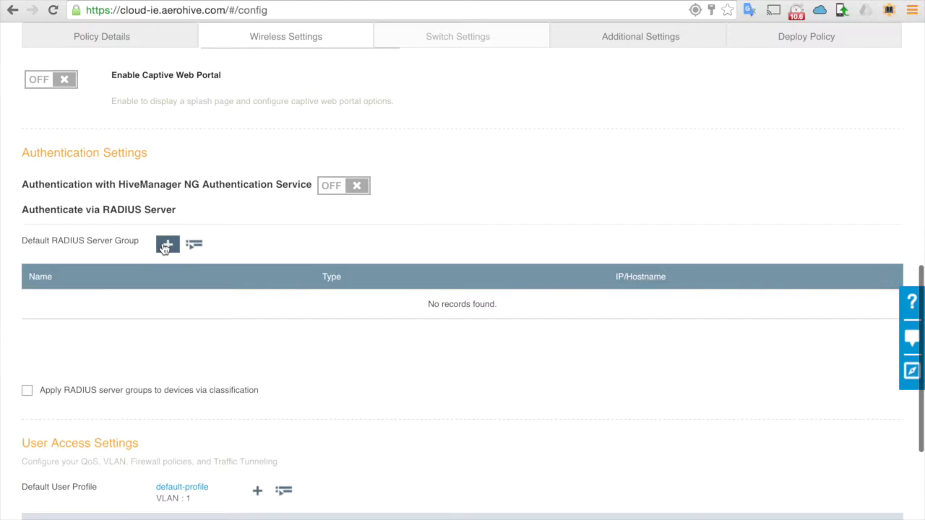
{"action": "left_click", "coordinate": [164, 245]}
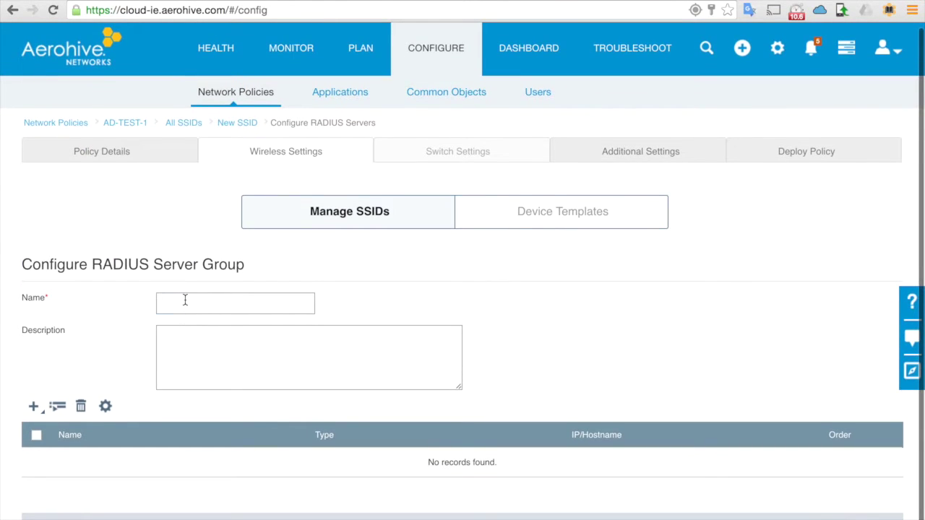
Step: Name the RADIUS group AD-TEST-1 and add access point AH-e3c360 as its Aerohive RADIUS server
{"action": "left_click", "coordinate": [185, 300]}
{"action": "type", "text": "AD-TEST-1"}
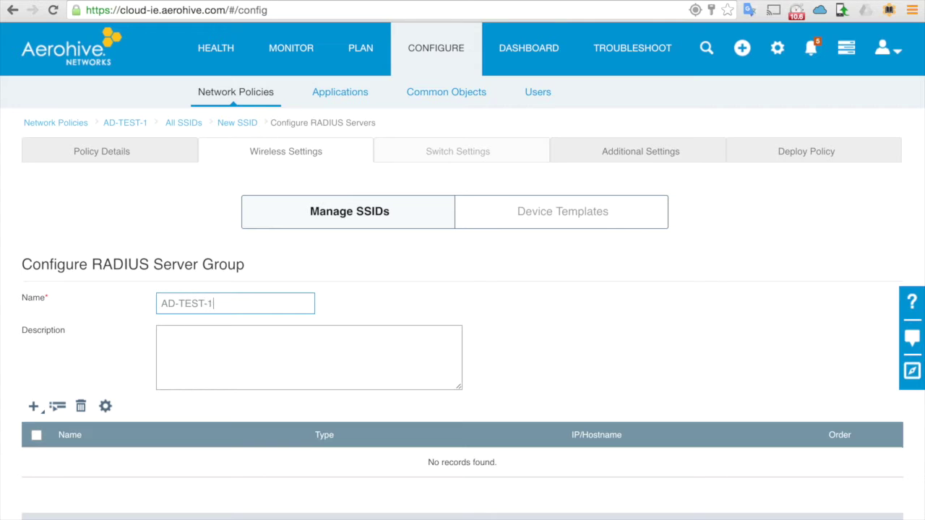
{"action": "left_click", "coordinate": [33, 406]}
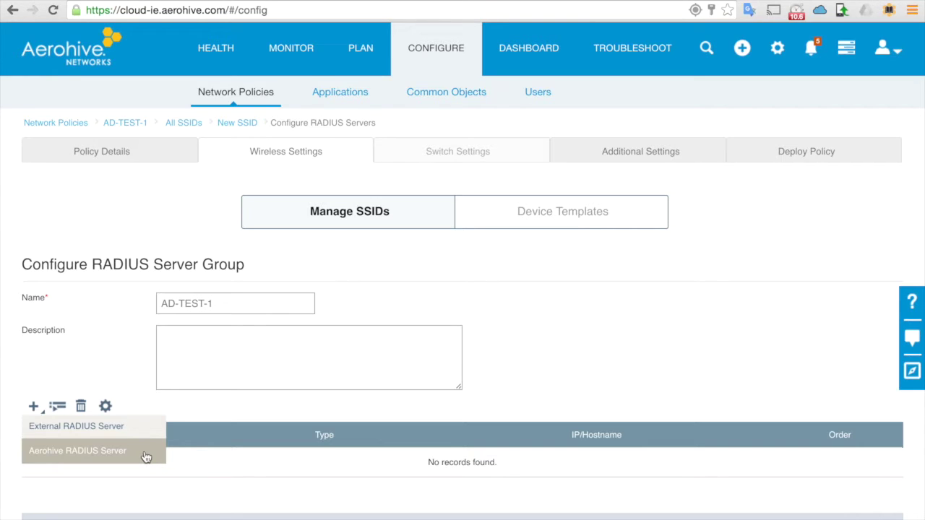
{"action": "left_click", "coordinate": [145, 457]}
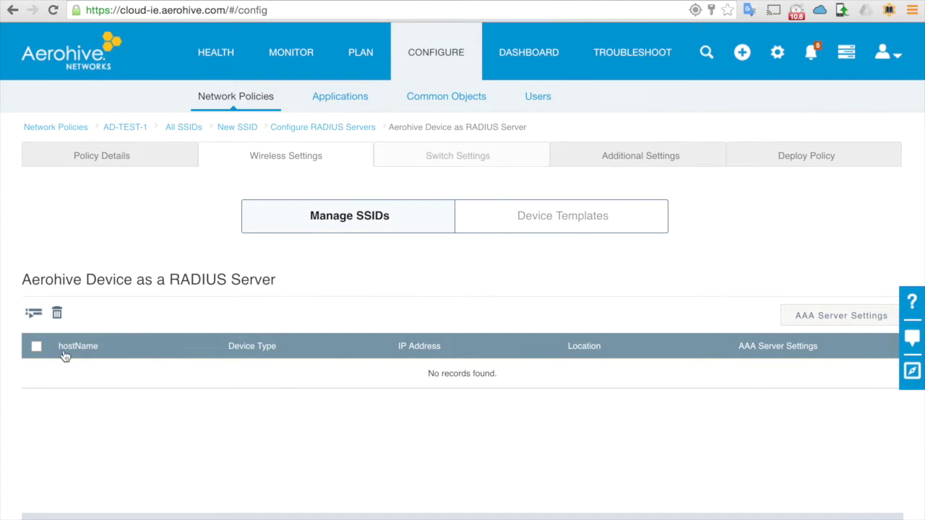
{"action": "left_click", "coordinate": [34, 315]}
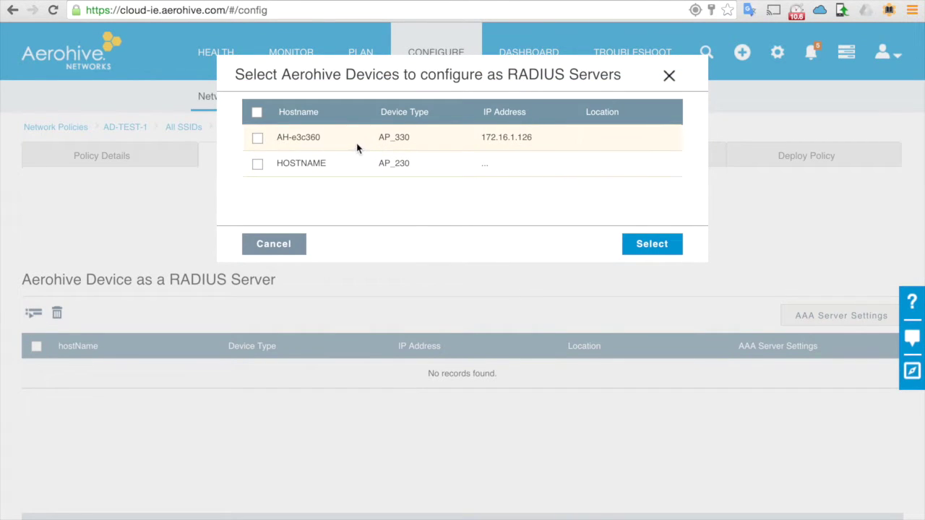
{"action": "double_click", "coordinate": [514, 138]}
{"action": "left_click", "coordinate": [256, 139]}
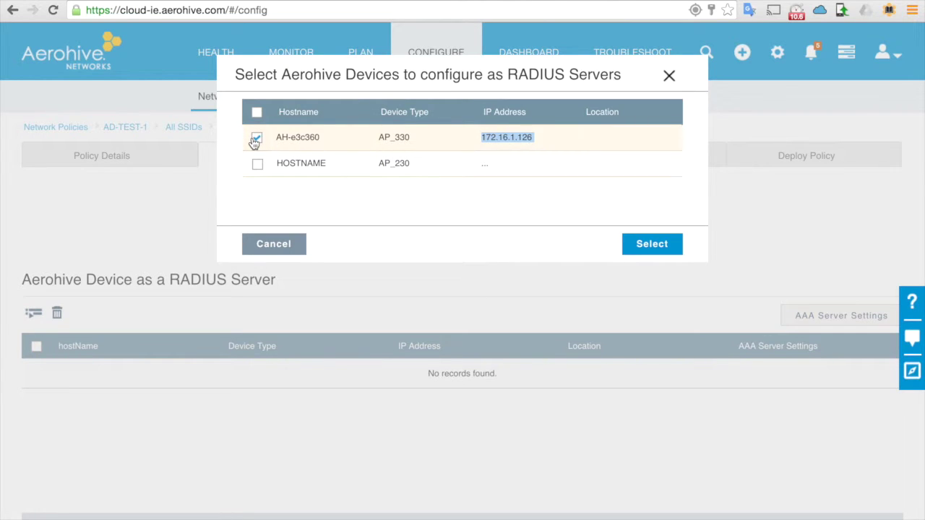
{"action": "left_click", "coordinate": [651, 248]}
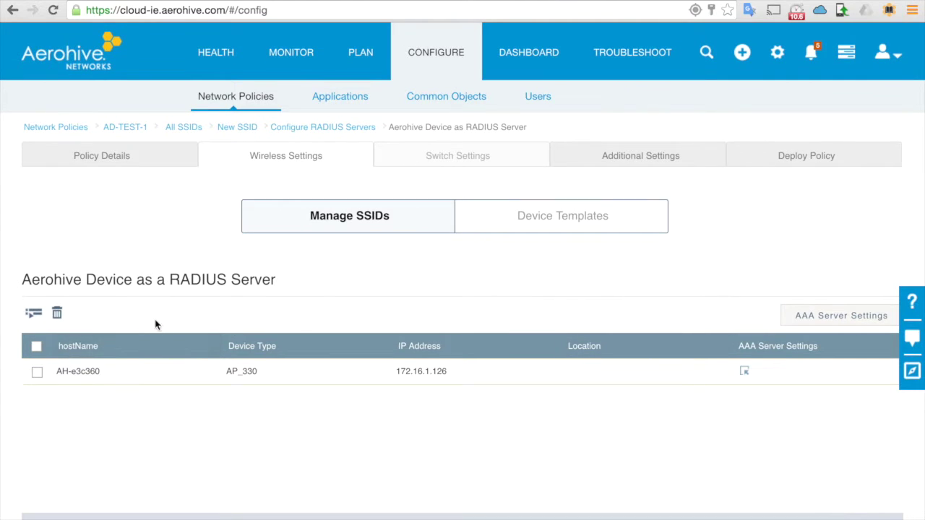
{"action": "left_click", "coordinate": [37, 346]}
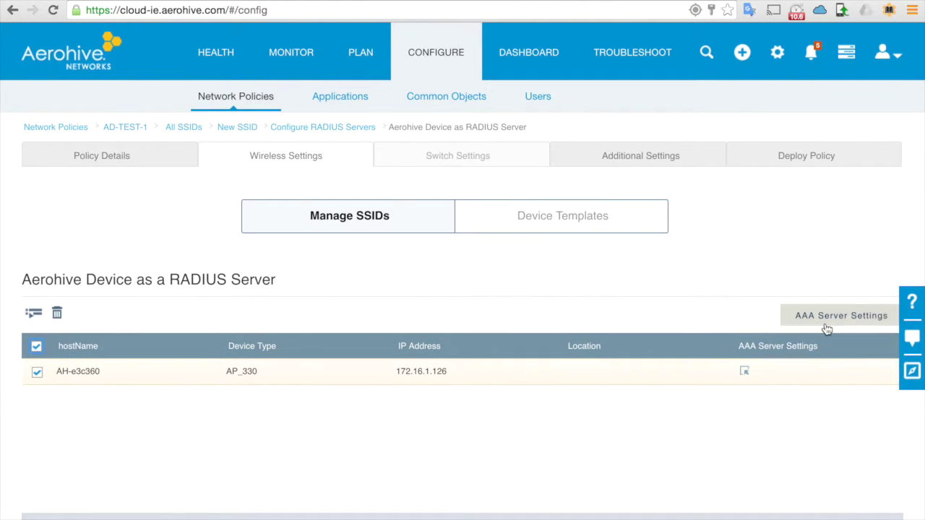
Step: Name AH-e3c360's AAA server profile AD-TEST-1 using Active Directory, and begin adding an AD server
{"action": "left_click", "coordinate": [875, 318]}
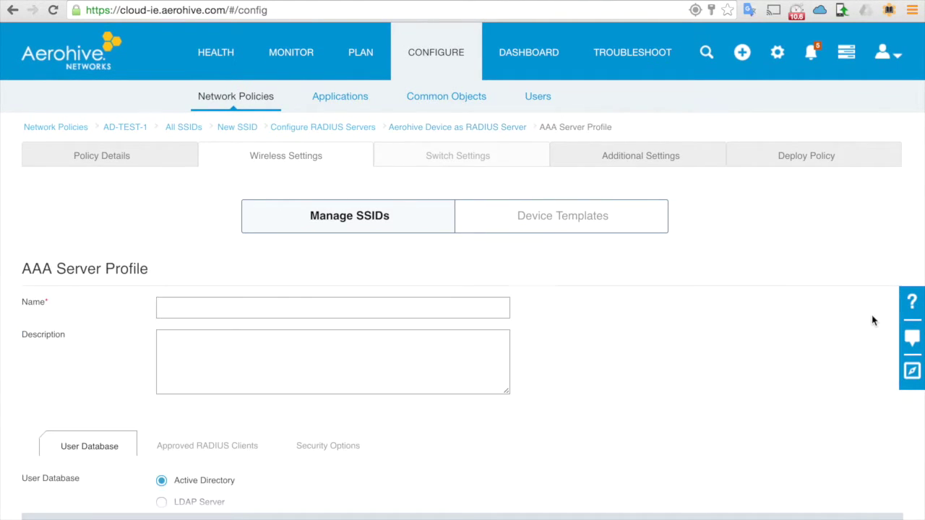
{"action": "left_click", "coordinate": [324, 305]}
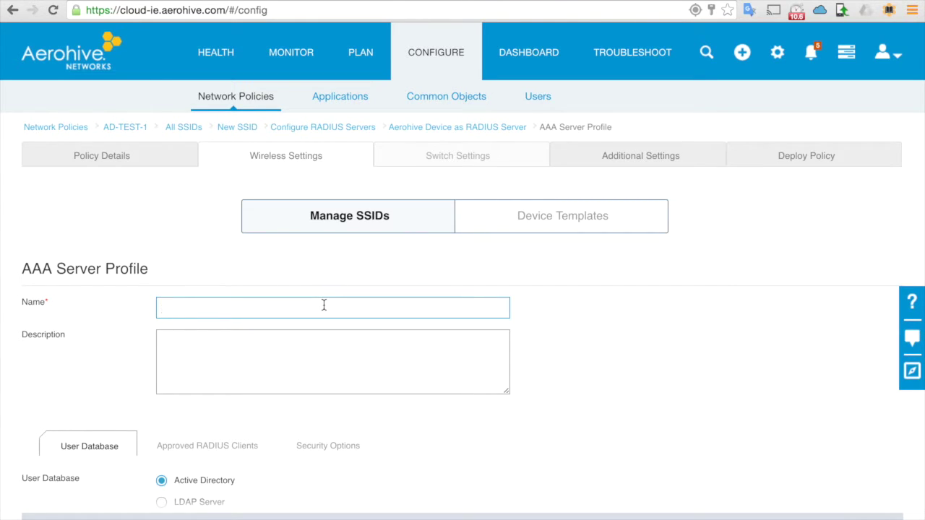
{"action": "type", "text": "AD-TEST-1"}
{"action": "scroll", "coordinate": [325, 378], "scroll_direction": "down", "scroll_amount": 3}
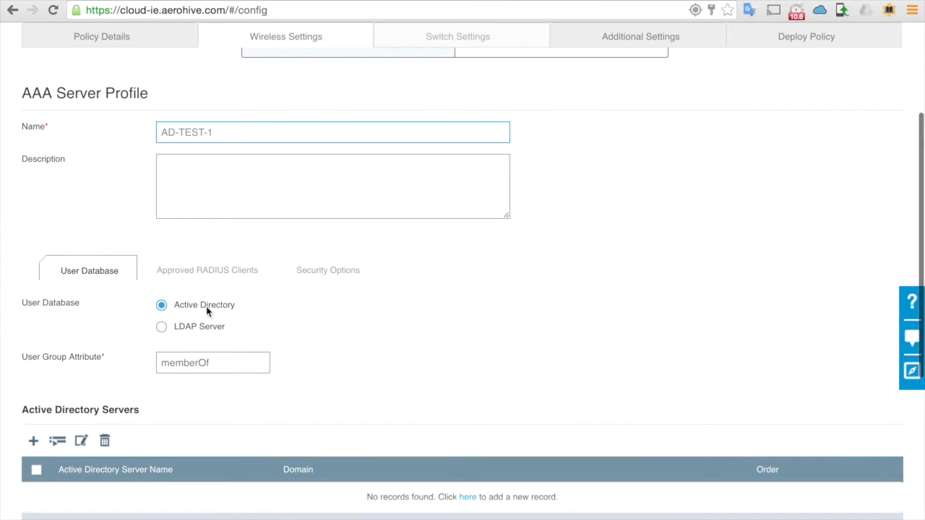
{"action": "scroll", "coordinate": [200, 346], "scroll_direction": "down", "scroll_amount": 2}
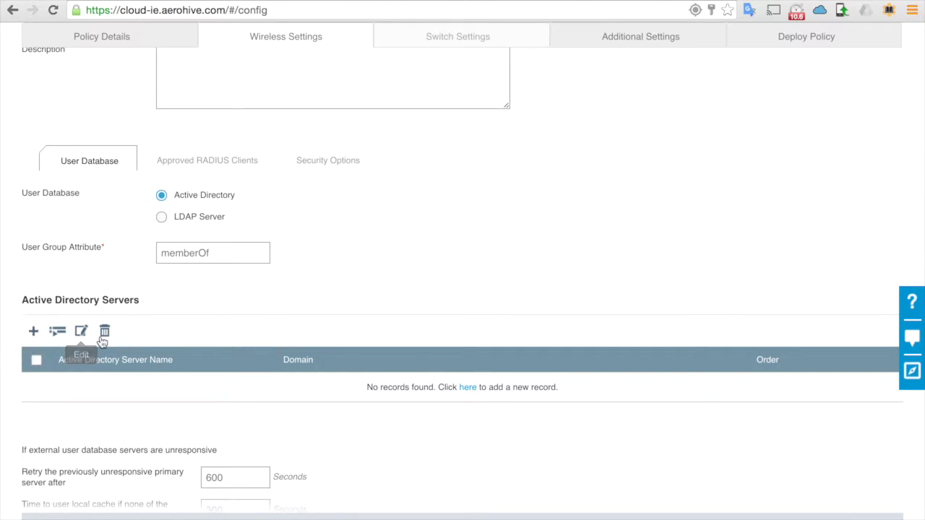
{"action": "left_click", "coordinate": [33, 336]}
Step: Define Active Directory server AD-server-win2012 for domain testservera.local
{"action": "left_click", "coordinate": [353, 124]}
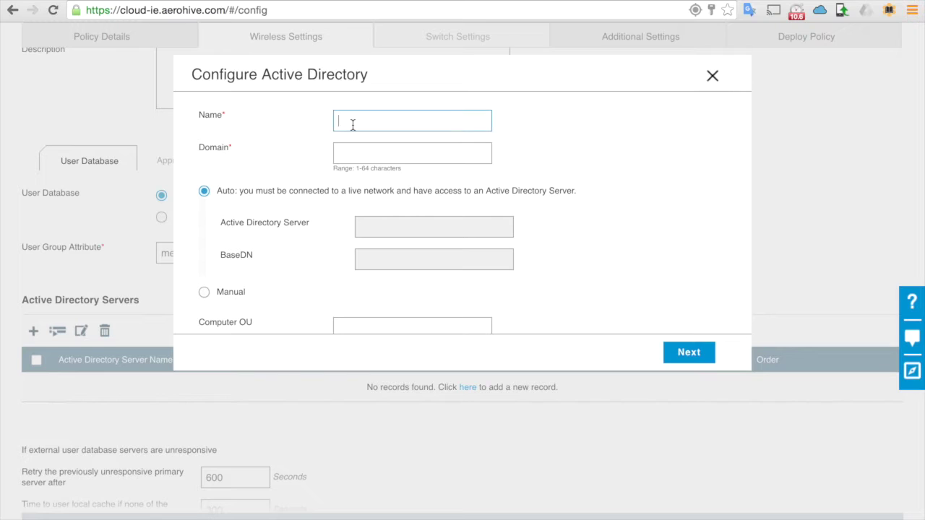
{"action": "type", "text": "AD-server-win2012"}
{"action": "key", "text": "Tab"}
{"action": "type", "text": "testserver"}
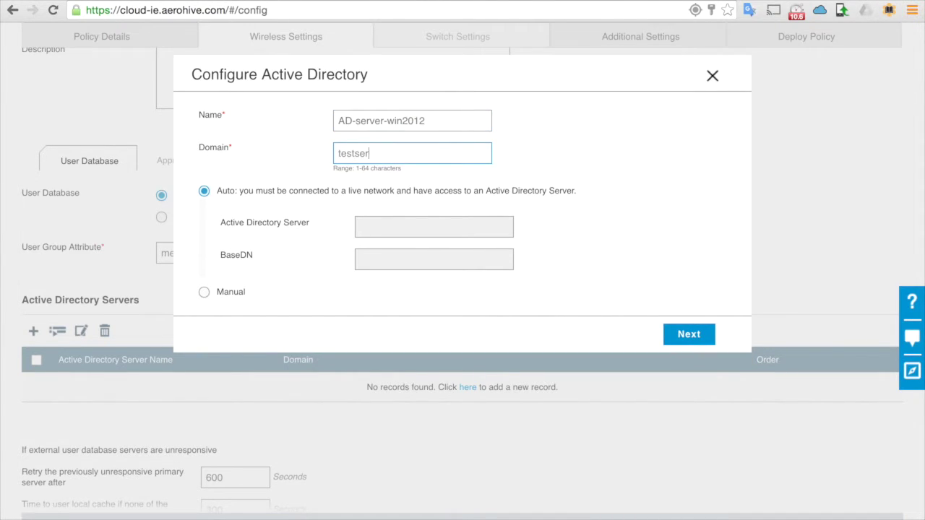
{"action": "key", "text": "BackSpace"}
{"action": "key", "text": "BackSpace"}
{"action": "key", "text": "BackSpace"}
{"action": "type", "text": "vera.local"}
{"action": "scroll", "coordinate": [398, 183], "scroll_direction": "down", "scroll_amount": 3}
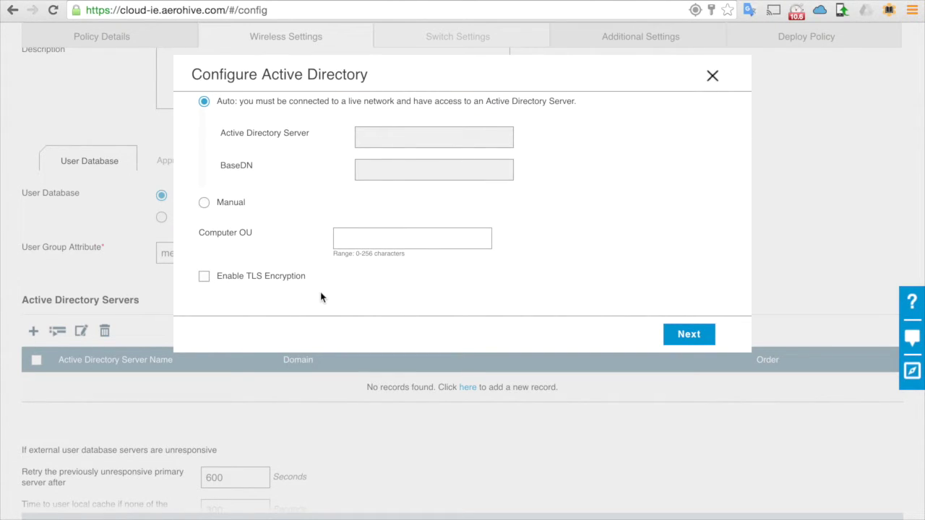
{"action": "left_click", "coordinate": [687, 335]}
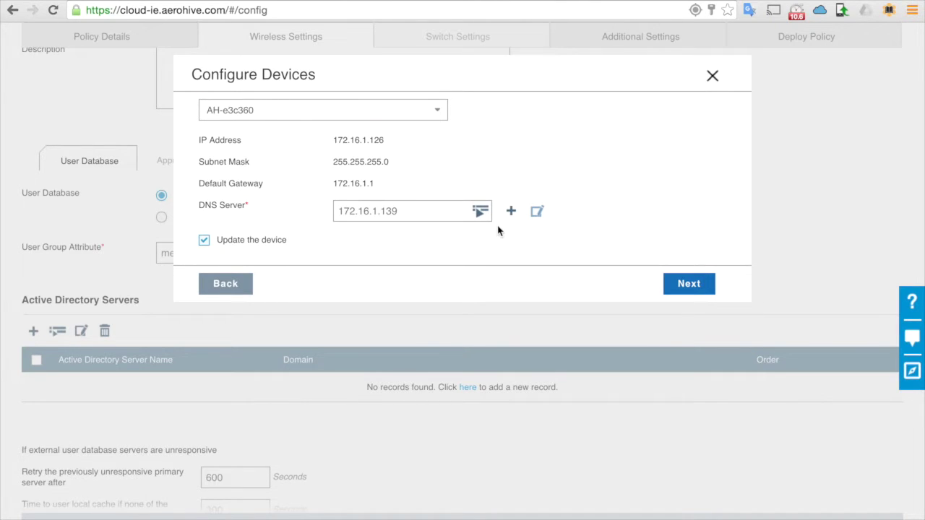
Step: Keep DNS server 172.16.1.139, update AH-e3c360 and retrieve the BaseDN
{"action": "left_click", "coordinate": [476, 217]}
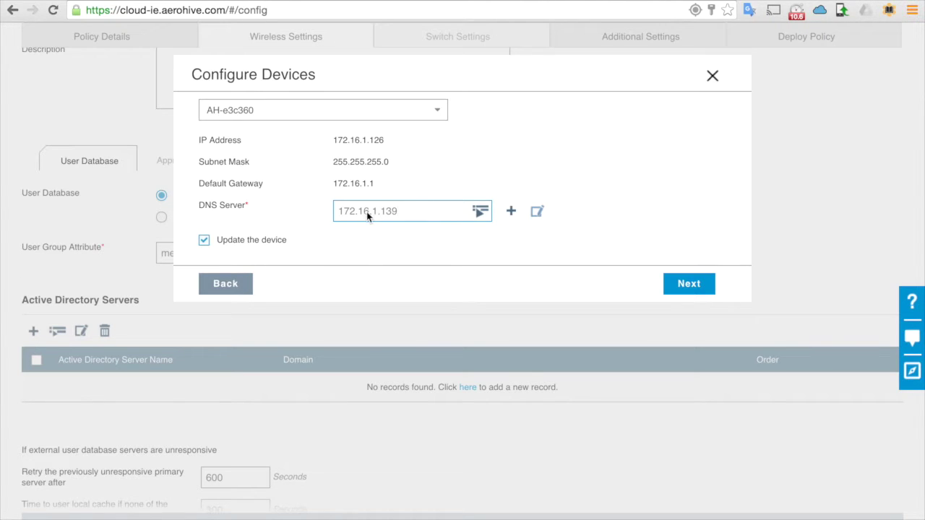
{"action": "left_click", "coordinate": [298, 199]}
{"action": "left_click", "coordinate": [690, 283]}
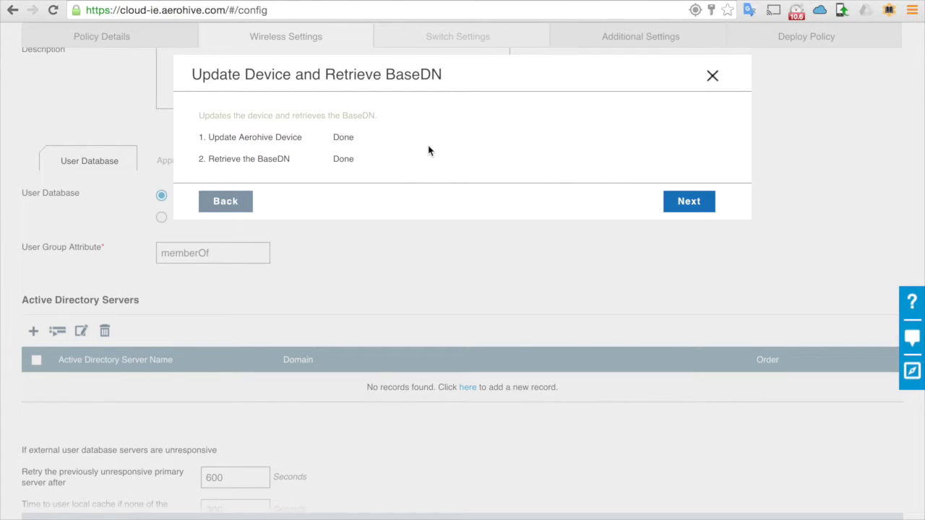
Step: Enter the domain admin account and password to join AH-e3c360 to the domain
{"action": "left_click", "coordinate": [693, 201]}
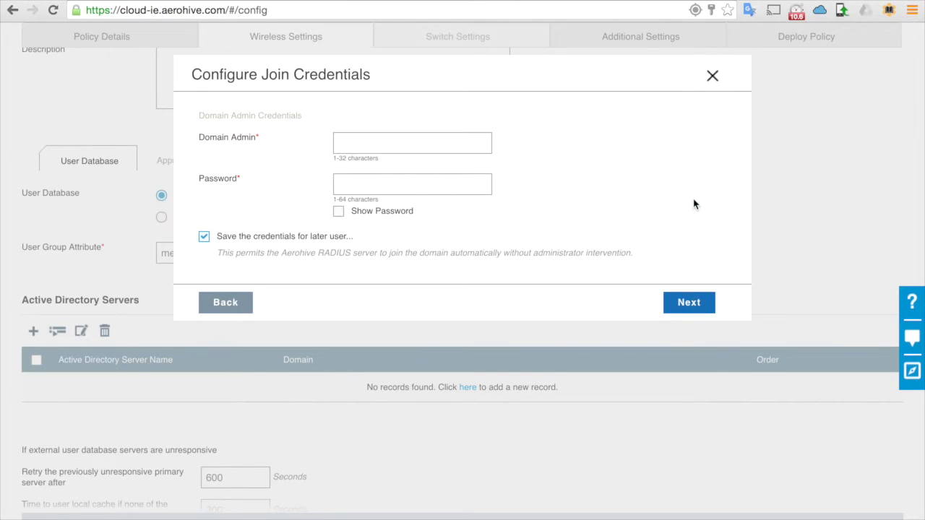
{"action": "left_click", "coordinate": [407, 141]}
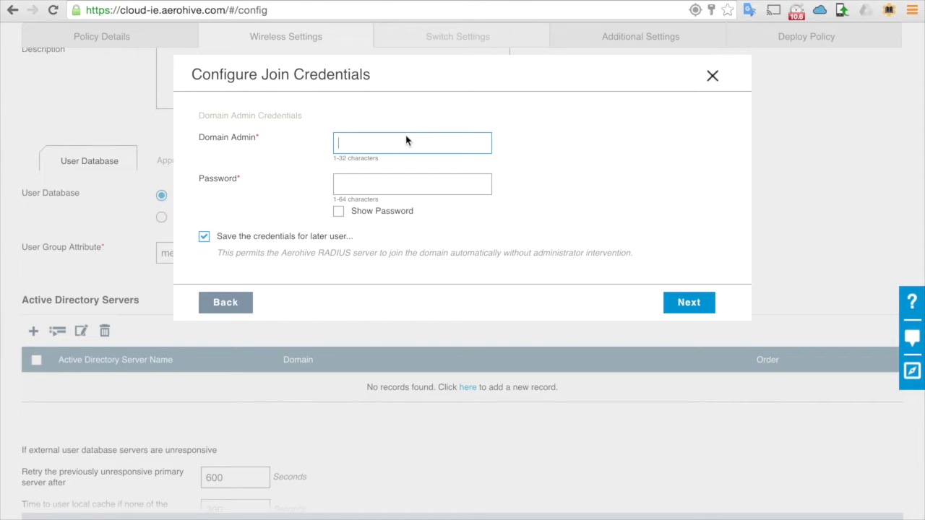
{"action": "type", "text": "hiveapadmin"}
{"action": "key", "text": "Tab"}
{"action": "type", "text": "aerohive"}
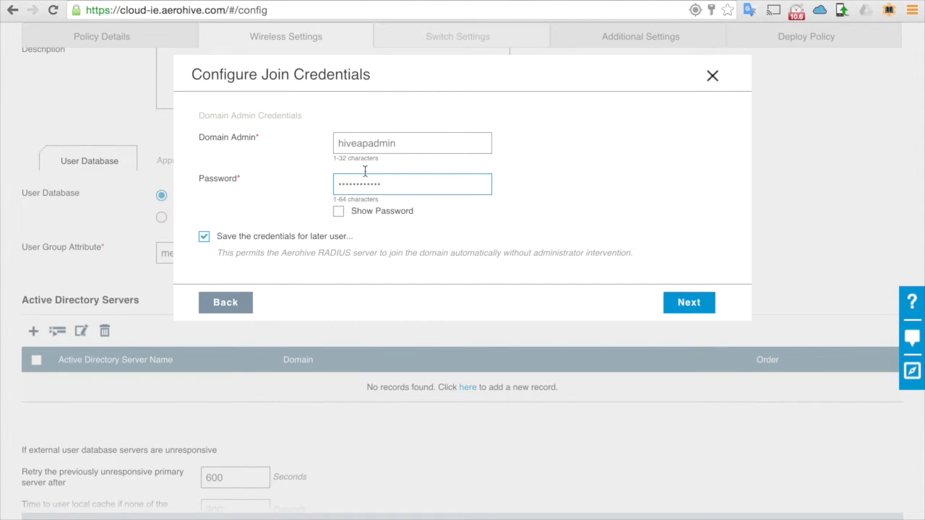
{"action": "left_click", "coordinate": [690, 302]}
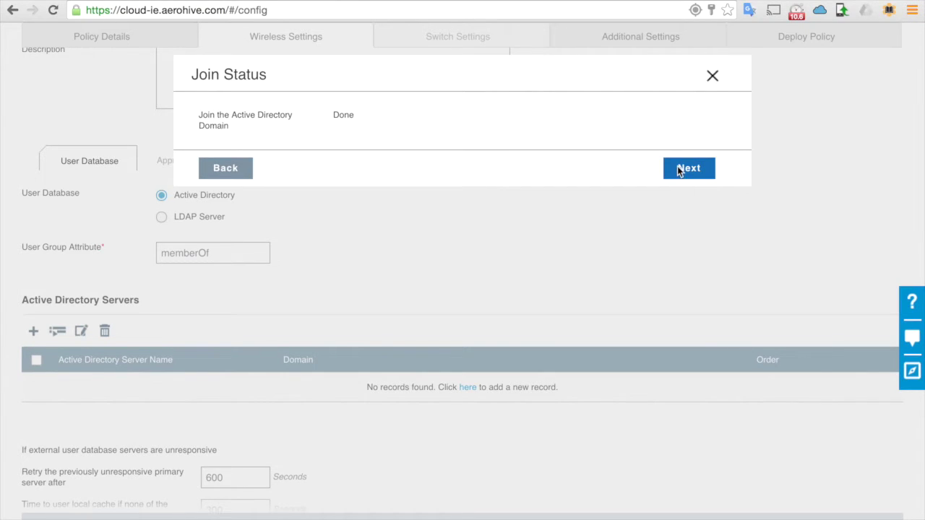
Step: Enter and validate the lookup domain user's credentials, finishing the AD-server-win2012 entry
{"action": "left_click", "coordinate": [677, 168]}
{"action": "left_click", "coordinate": [455, 149]}
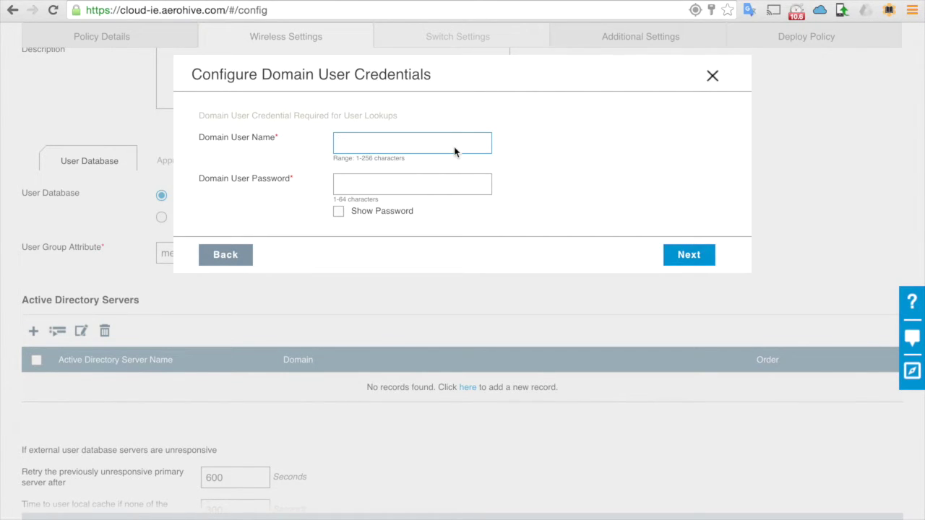
{"action": "type", "text": "hiveapuser"}
{"action": "key", "text": "Tab"}
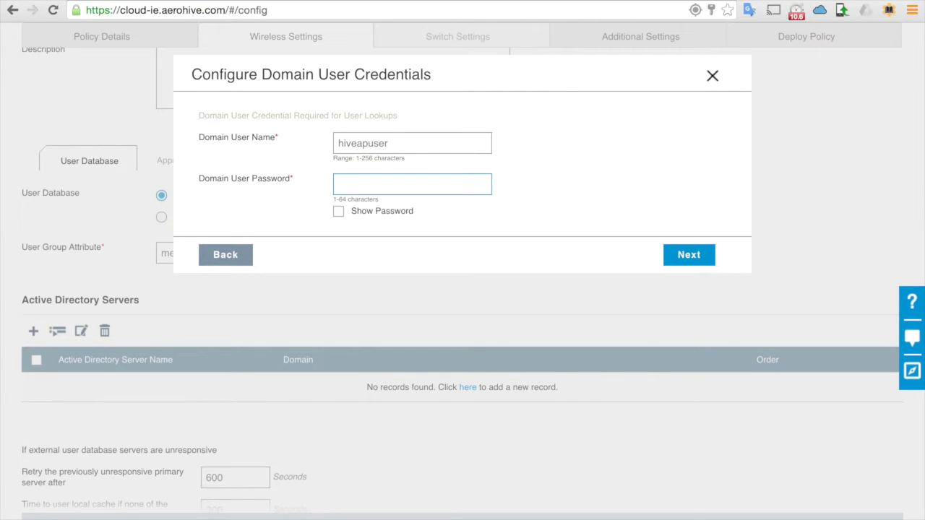
{"action": "type", "text": "aerohiv"}
{"action": "left_click", "coordinate": [669, 258]}
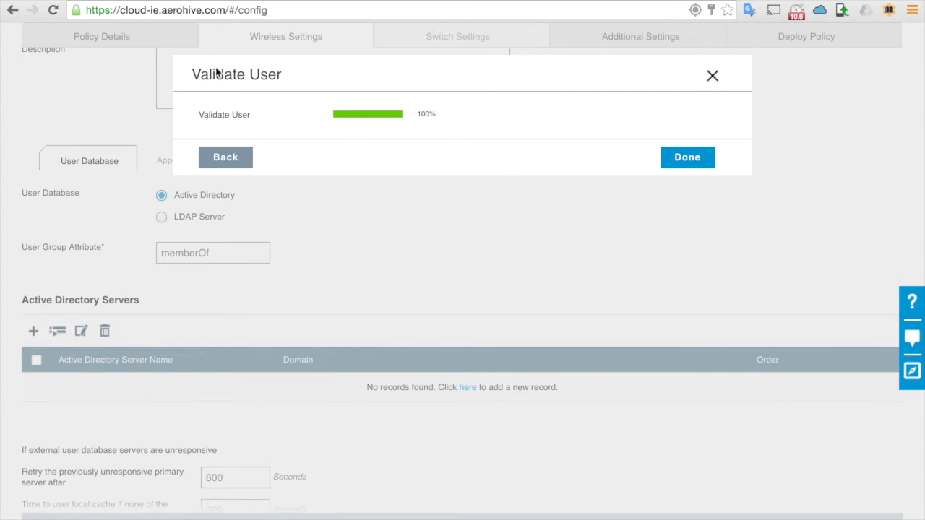
{"action": "left_click", "coordinate": [687, 157]}
Step: Review the SSID's AAA profile and AD-TEST-1 RADIUS group, then move to the DNS Server settings
{"action": "scroll", "coordinate": [634, 241], "scroll_direction": "down", "scroll_amount": 3}
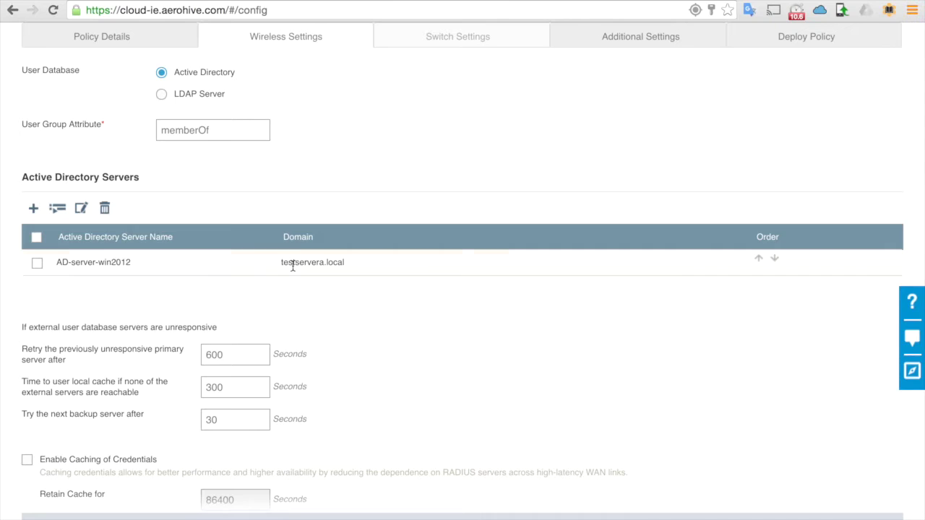
{"action": "scroll", "coordinate": [294, 267], "scroll_direction": "up", "scroll_amount": 1}
{"action": "scroll", "coordinate": [392, 325], "scroll_direction": "down", "scroll_amount": 3}
{"action": "scroll", "coordinate": [392, 325], "scroll_direction": "up", "scroll_amount": 8}
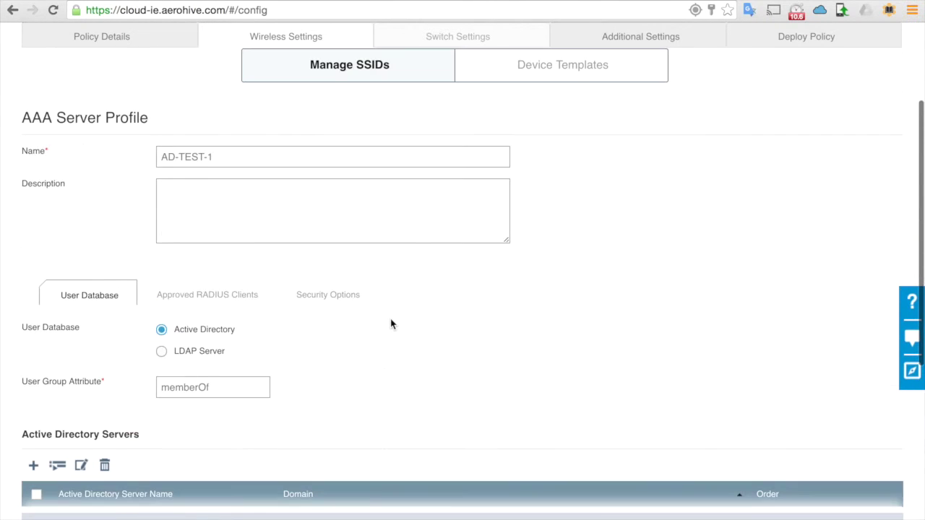
{"action": "scroll", "coordinate": [391, 325], "scroll_direction": "up", "scroll_amount": 4}
{"action": "scroll", "coordinate": [391, 325], "scroll_direction": "down", "scroll_amount": 10}
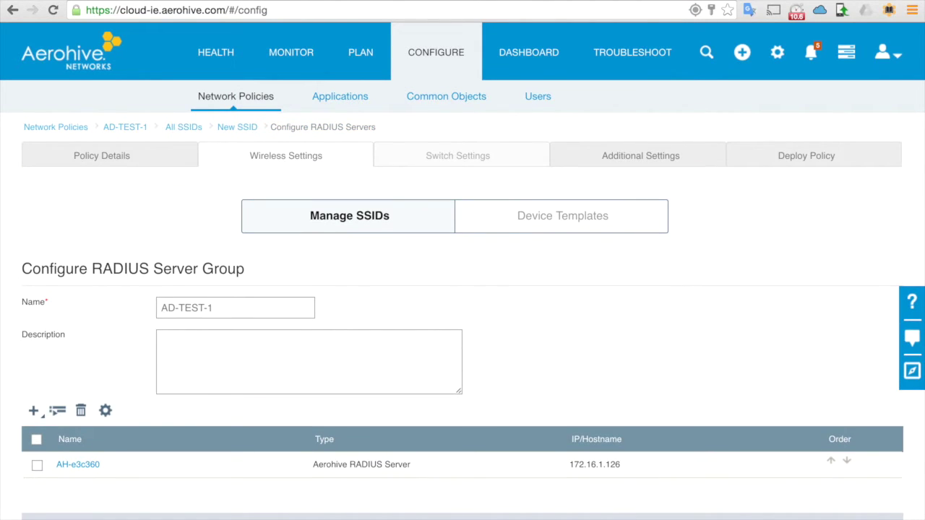
{"action": "scroll", "coordinate": [609, 419], "scroll_direction": "down", "scroll_amount": 1}
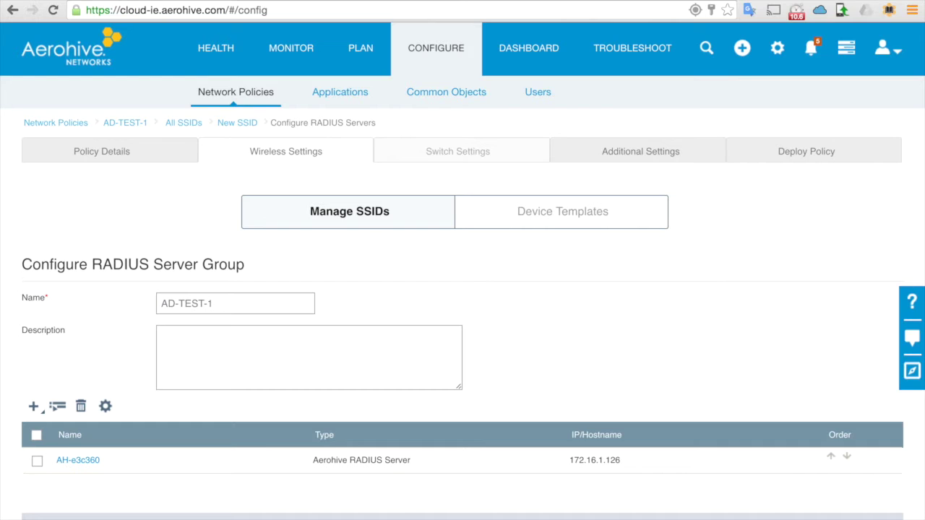
{"action": "scroll", "coordinate": [615, 445], "scroll_direction": "down", "scroll_amount": 10}
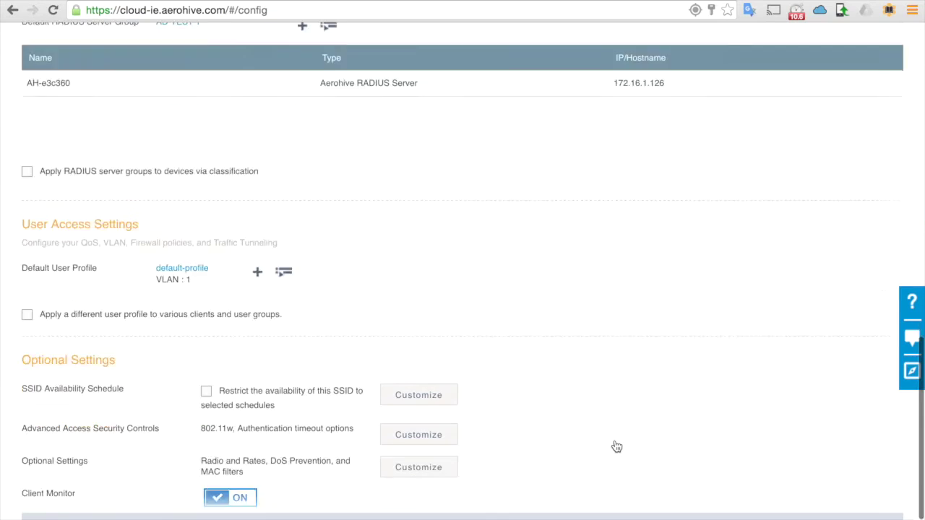
{"action": "scroll", "coordinate": [616, 446], "scroll_direction": "up", "scroll_amount": 10}
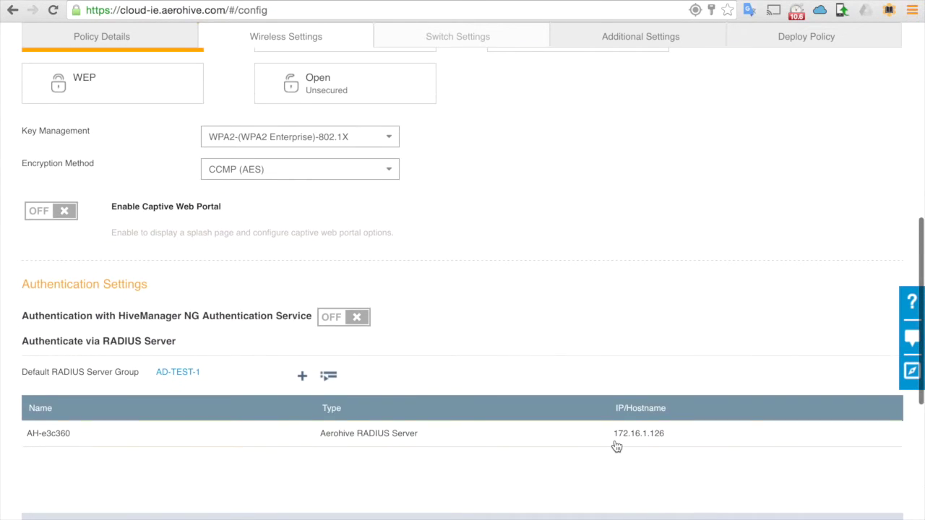
{"action": "scroll", "coordinate": [381, 233], "scroll_direction": "up", "scroll_amount": 4}
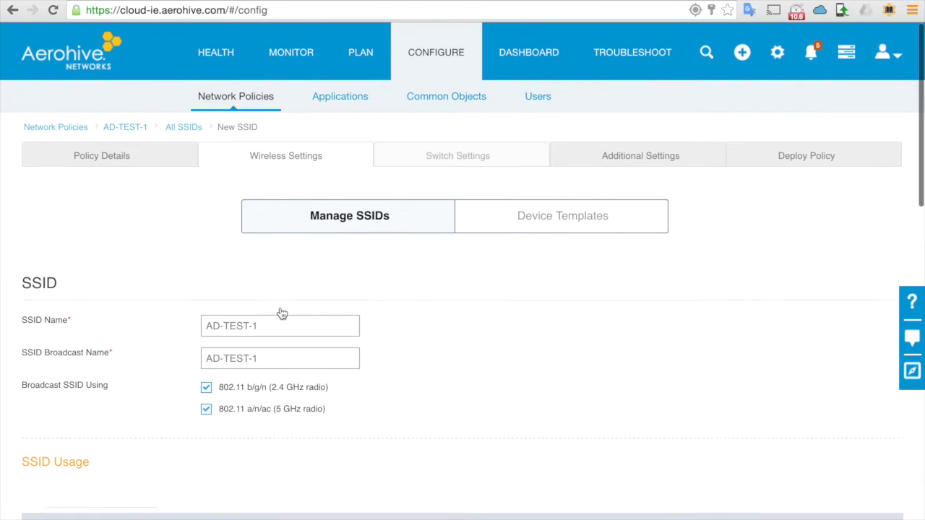
{"action": "scroll", "coordinate": [569, 331], "scroll_direction": "down", "scroll_amount": 2}
{"action": "scroll", "coordinate": [569, 331], "scroll_direction": "down", "scroll_amount": 4}
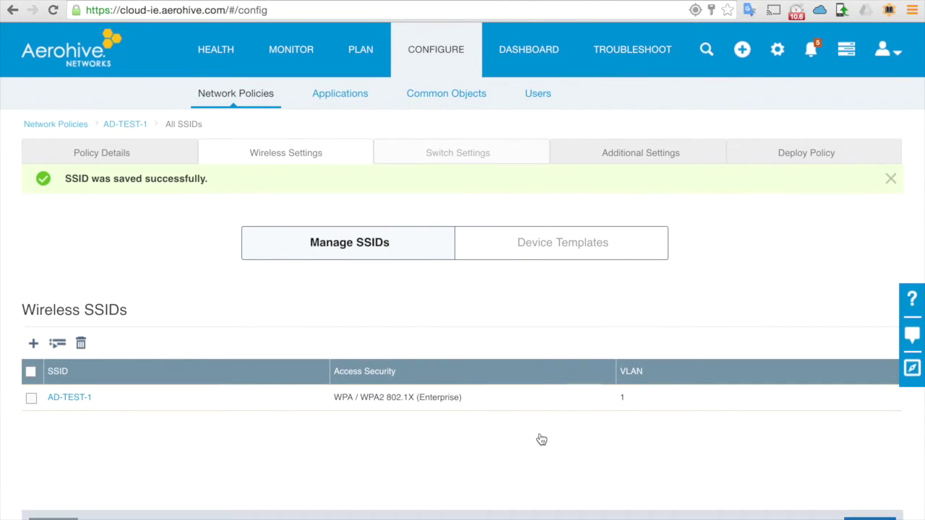
{"action": "left_click", "coordinate": [877, 512]}
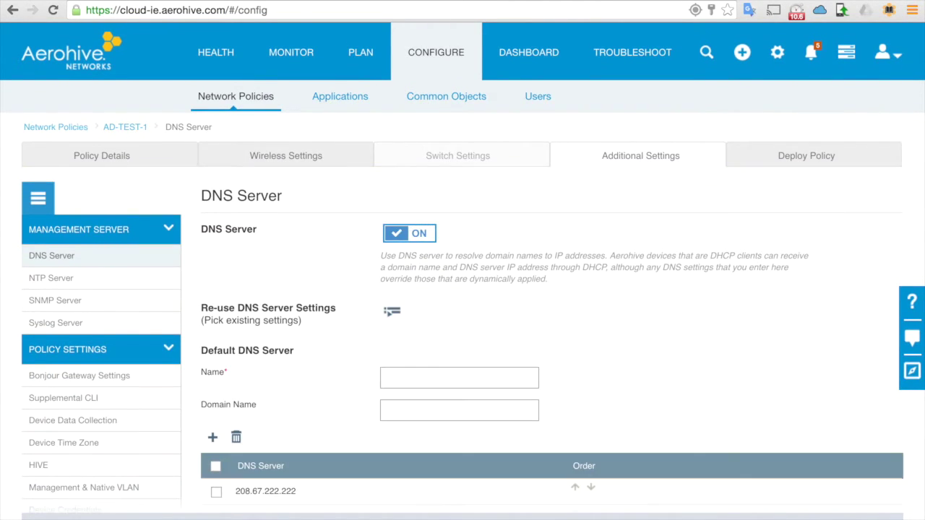
Step: Name the DNS server profile TEST-AD with domain name TEST-AD
{"action": "left_click", "coordinate": [504, 379]}
{"action": "type", "text": "TEST-AD"}
{"action": "key", "text": "Tab"}
{"action": "type", "text": "TEST-AD"}
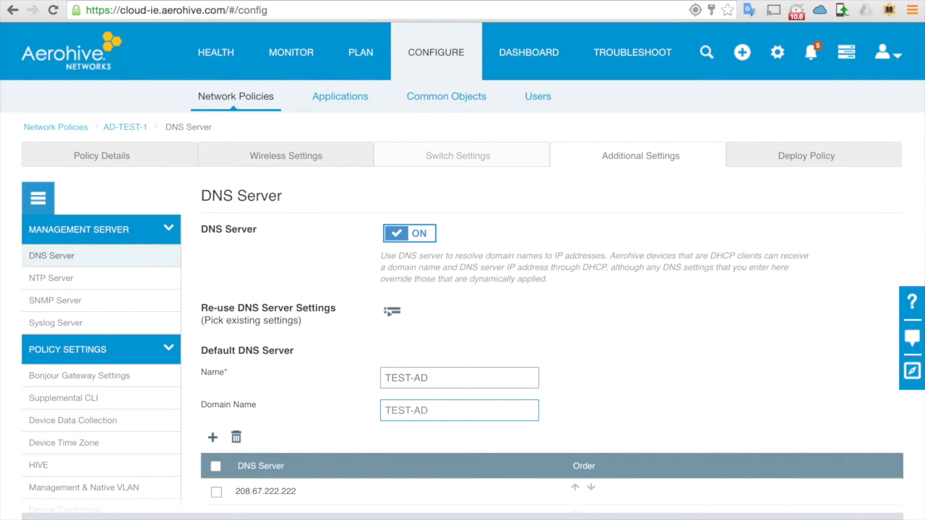
{"action": "scroll", "coordinate": [513, 477], "scroll_direction": "down", "scroll_amount": 3}
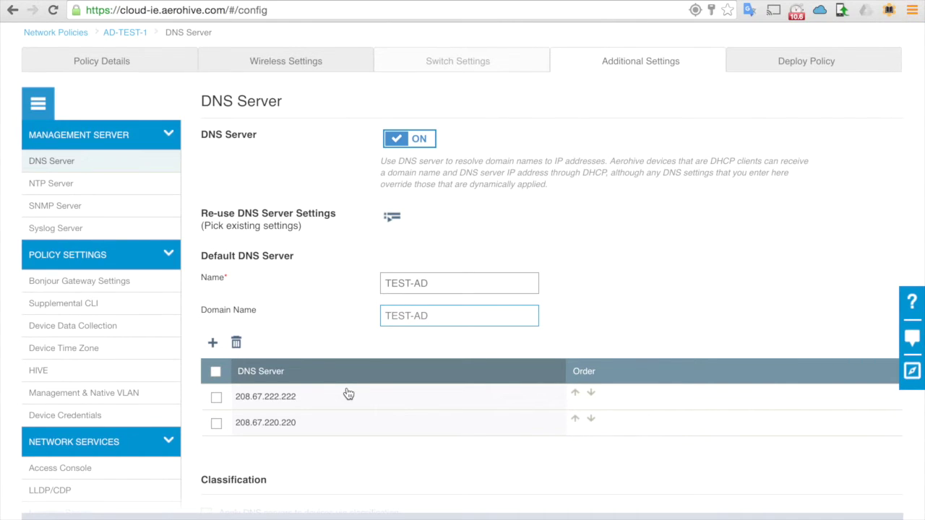
Step: Replace both existing DNS servers with 172.16.1.139, then pick AH-e3c360 for deployment
{"action": "left_click", "coordinate": [217, 400]}
{"action": "left_click", "coordinate": [216, 424]}
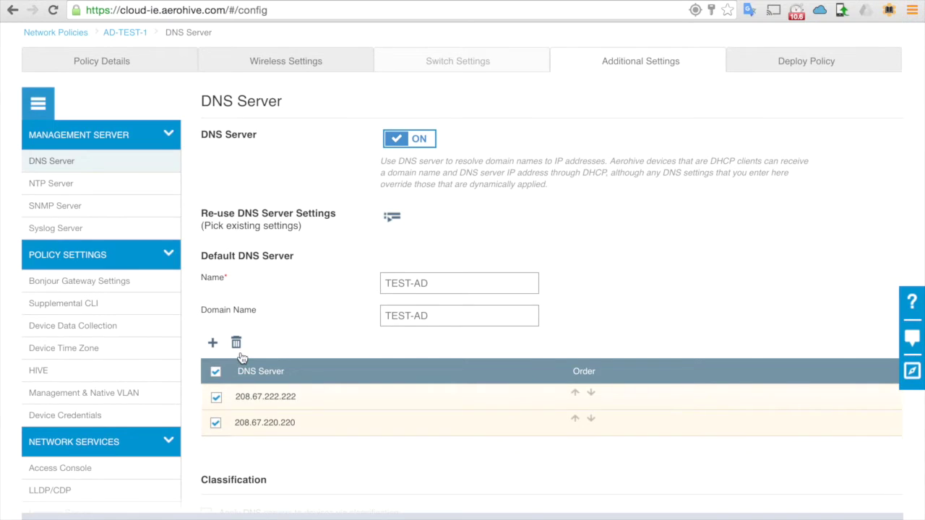
{"action": "left_click", "coordinate": [237, 345]}
{"action": "left_click", "coordinate": [212, 344]}
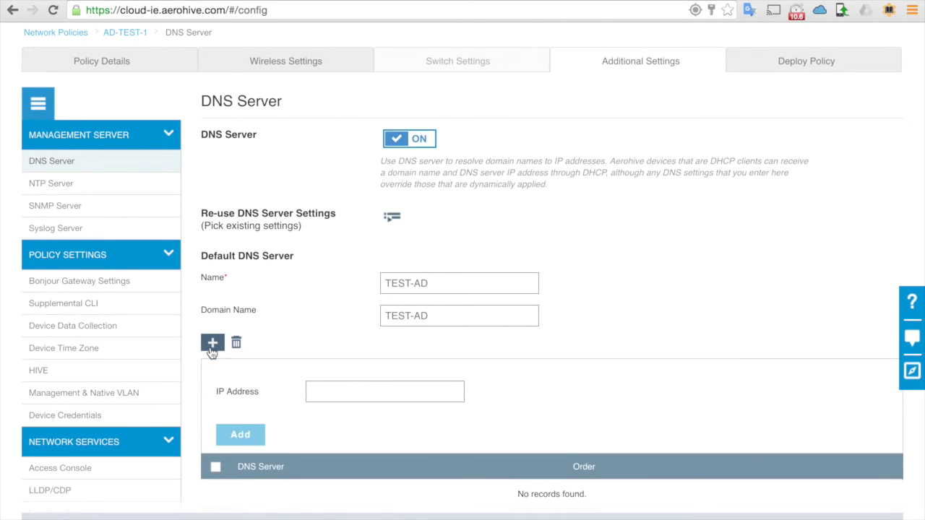
{"action": "left_click", "coordinate": [322, 401]}
{"action": "type", "text": "172.16.1.139"}
{"action": "left_click", "coordinate": [244, 435]}
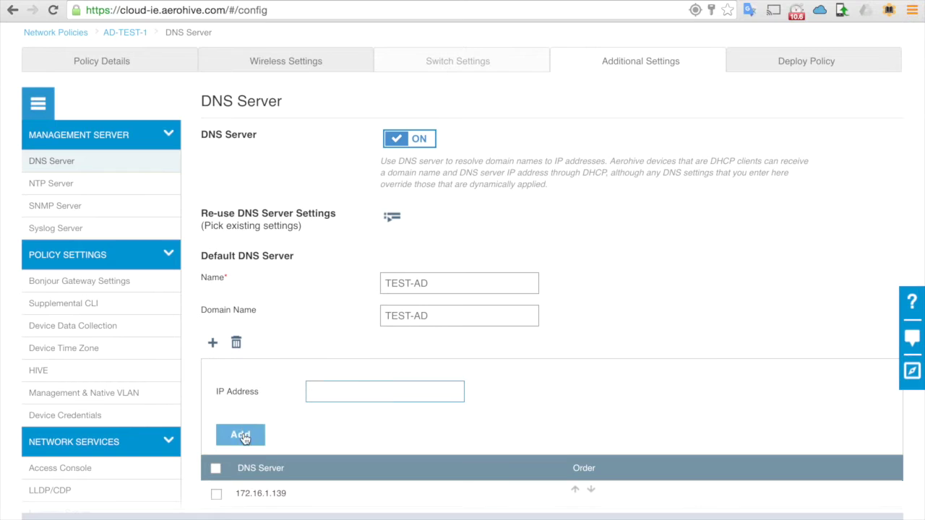
{"action": "scroll", "coordinate": [382, 421], "scroll_direction": "down", "scroll_amount": 2}
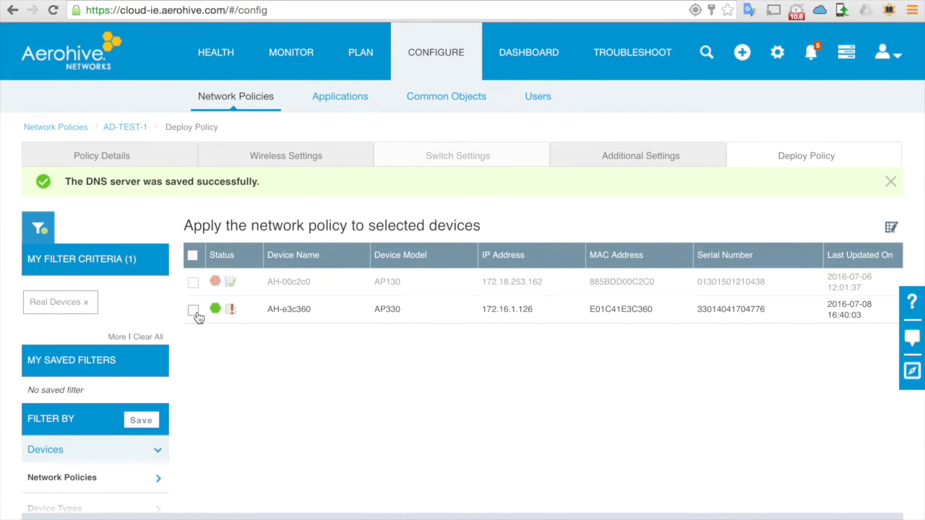
{"action": "left_click", "coordinate": [194, 310]}
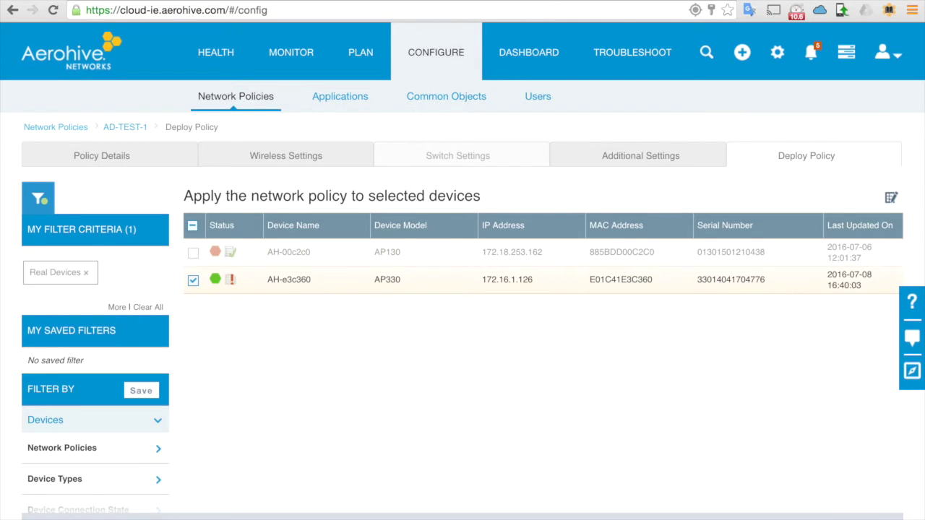
Step: Push a Complete Configuration Update to AH-e3c360, then go to MONITOR > Devices
{"action": "left_click", "coordinate": [850, 506]}
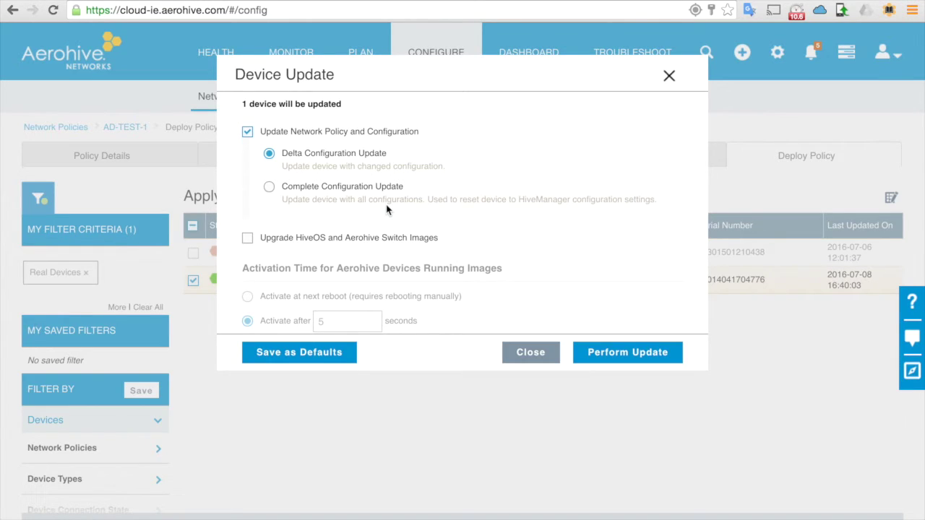
{"action": "left_click", "coordinate": [268, 188]}
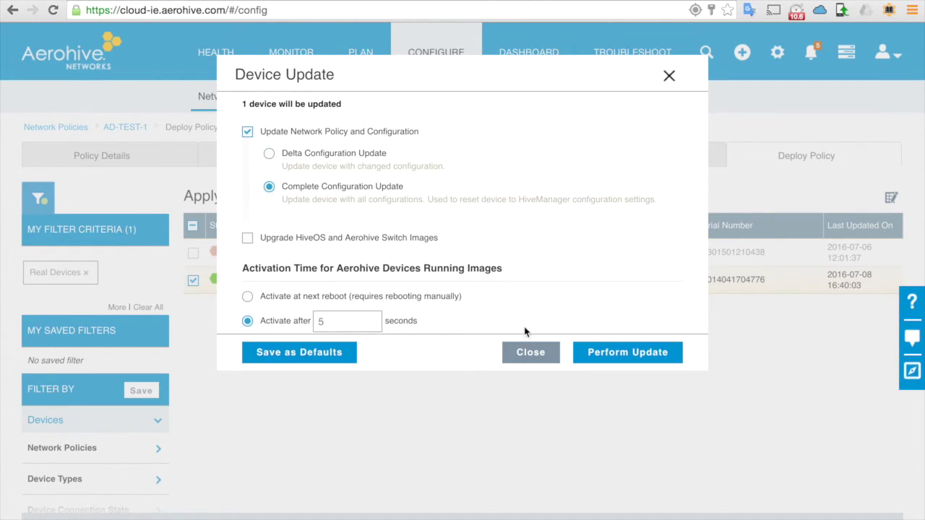
{"action": "left_click", "coordinate": [626, 352]}
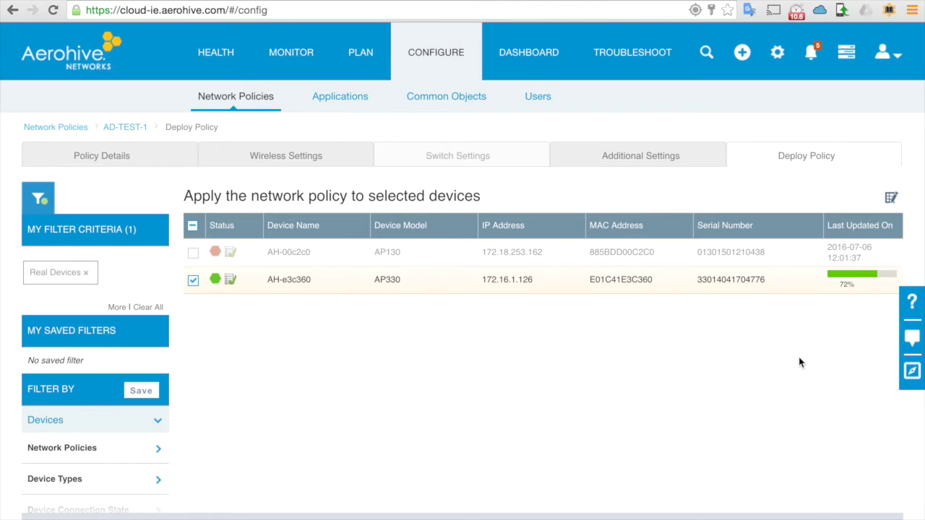
{"action": "scroll", "coordinate": [254, 303], "scroll_direction": "right", "scroll_amount": 2}
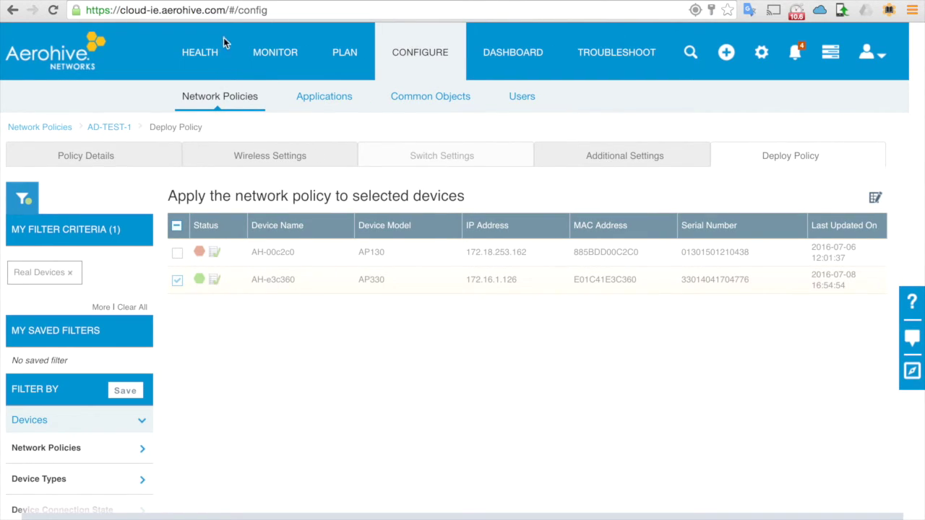
{"action": "left_click", "coordinate": [274, 54]}
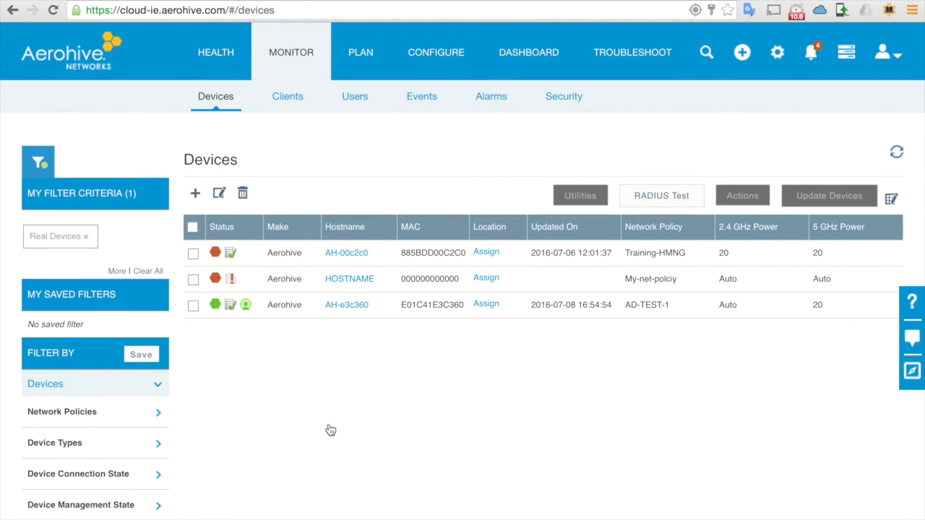
Step: Select AH-e3c360, join the Mac to Wi-Fi AD-TEST-1, and maximize the Remote Desktop session
{"action": "left_click", "coordinate": [193, 305]}
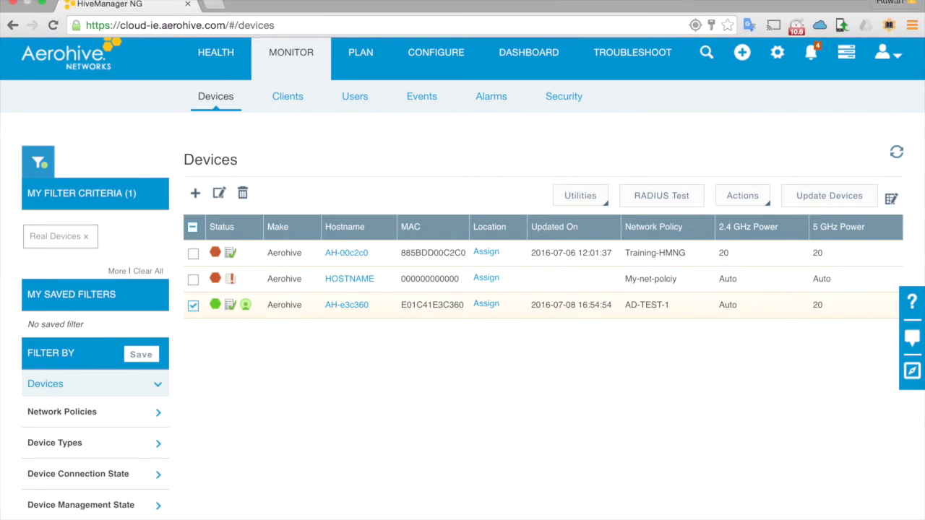
{"action": "left_click", "coordinate": [544, 1]}
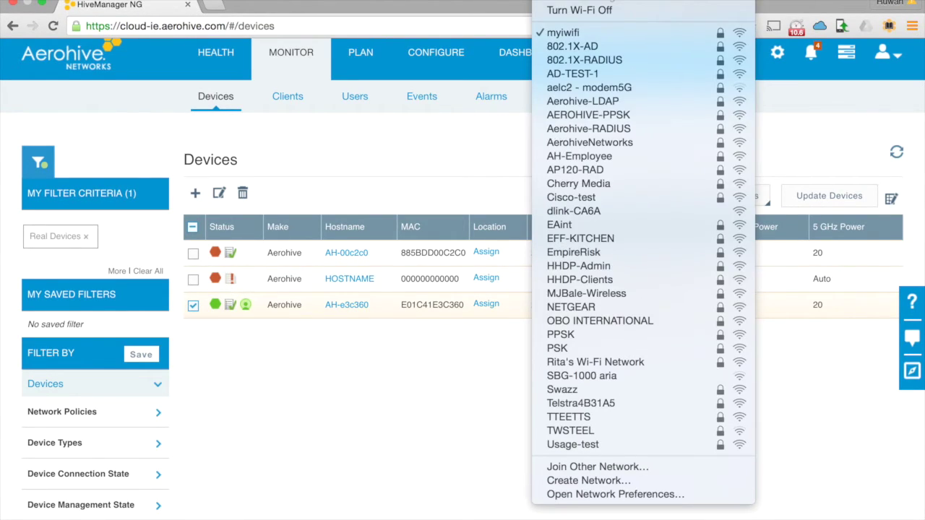
{"action": "left_click", "coordinate": [627, 74]}
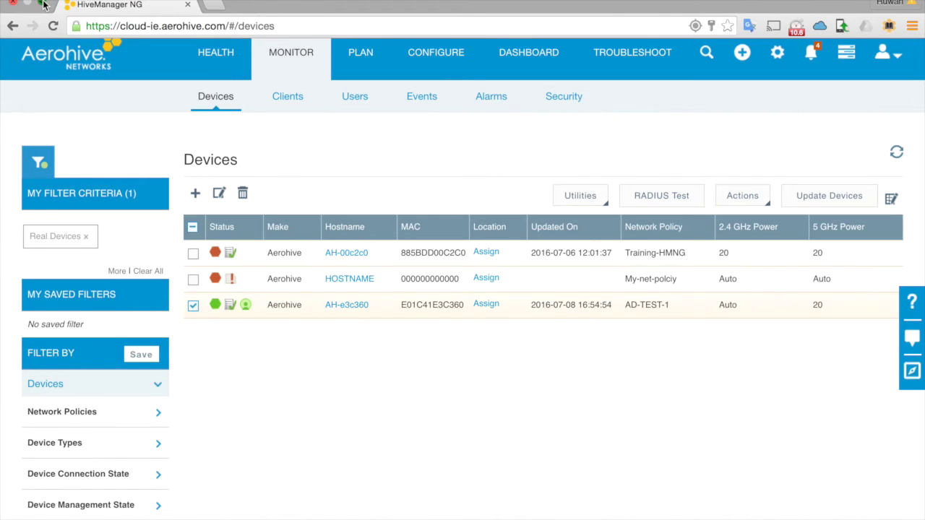
{"action": "left_click", "coordinate": [43, 5]}
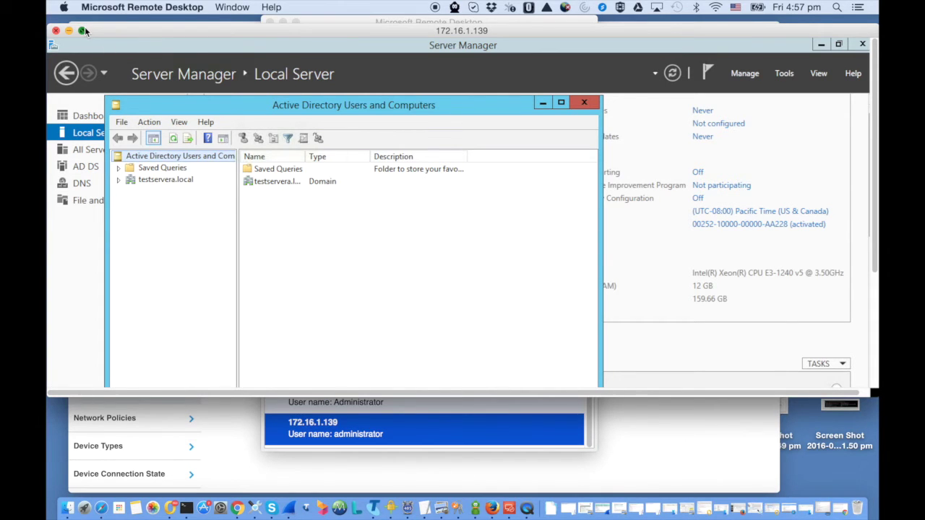
{"action": "left_click", "coordinate": [83, 31]}
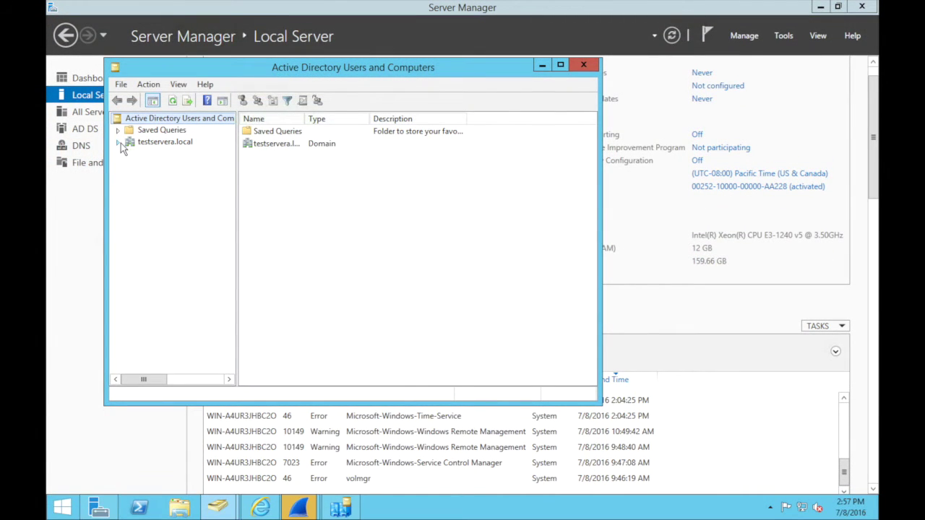
Step: Start a new user in the testservera.local Users container with names userad and user
{"action": "left_click", "coordinate": [120, 143]}
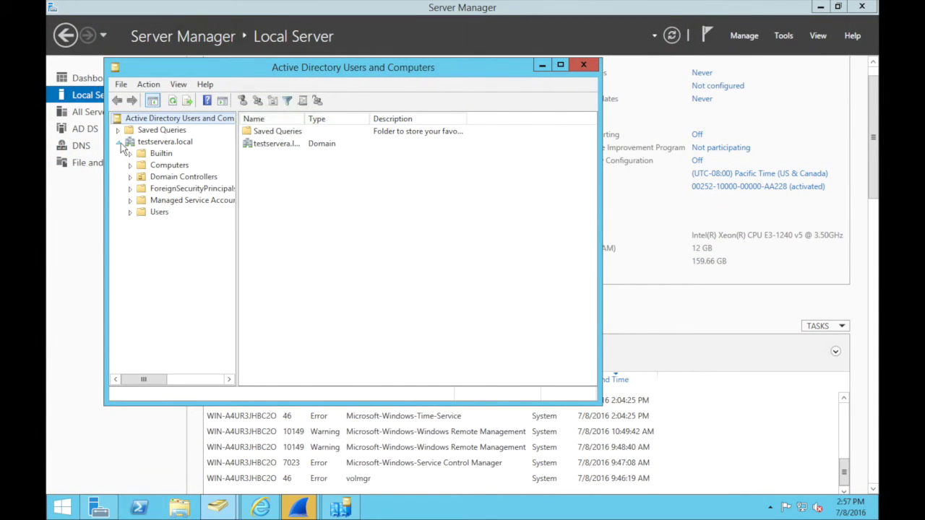
{"action": "left_click", "coordinate": [154, 213]}
{"action": "right_click", "coordinate": [155, 217]}
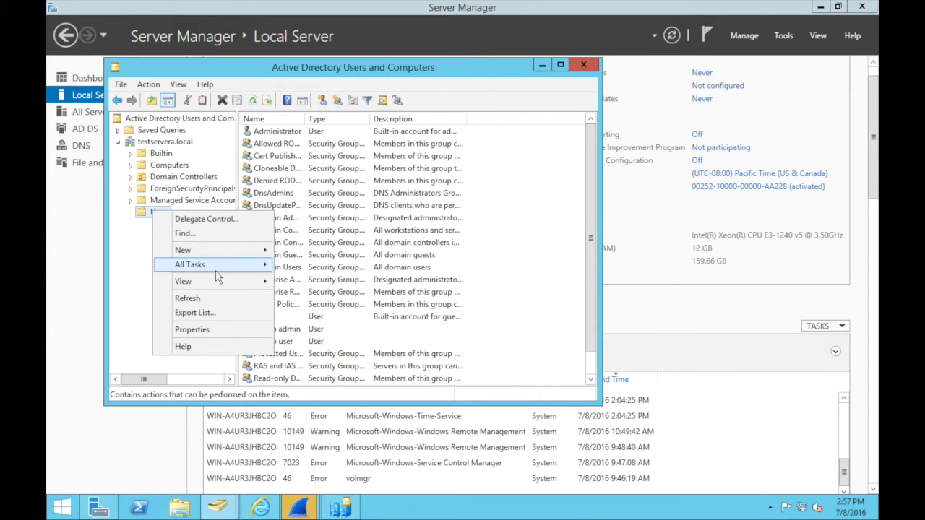
{"action": "mouse_move", "coordinate": [226, 251]}
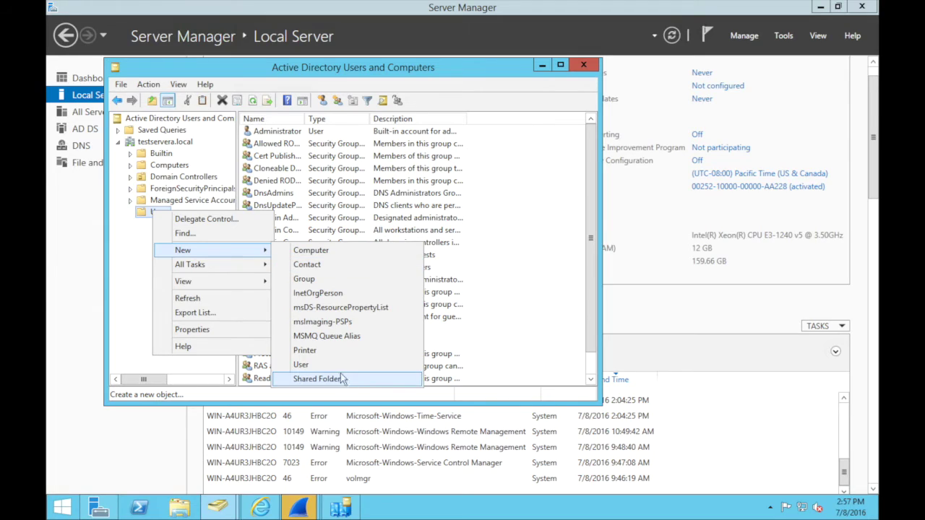
{"action": "left_click", "coordinate": [332, 365]}
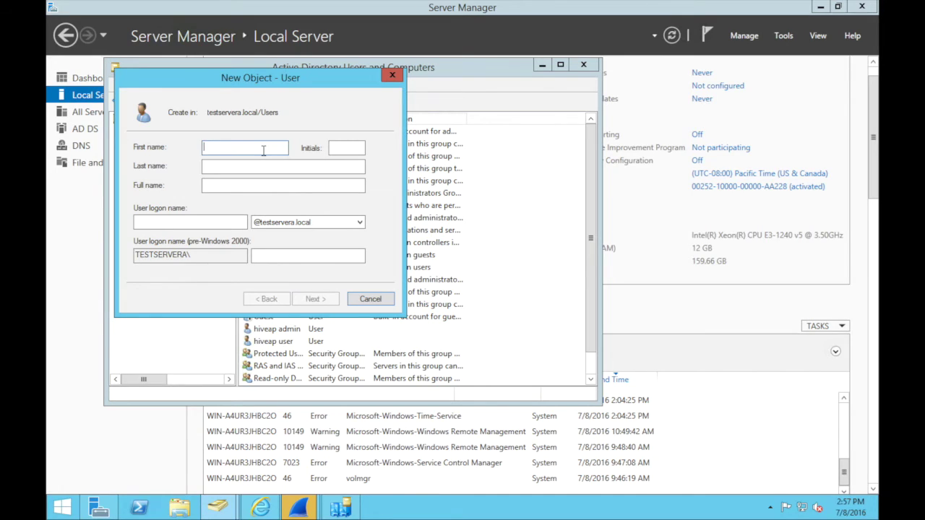
{"action": "type", "text": "userad"}
{"action": "key", "text": "Tab"}
{"action": "type", "text": "user"}
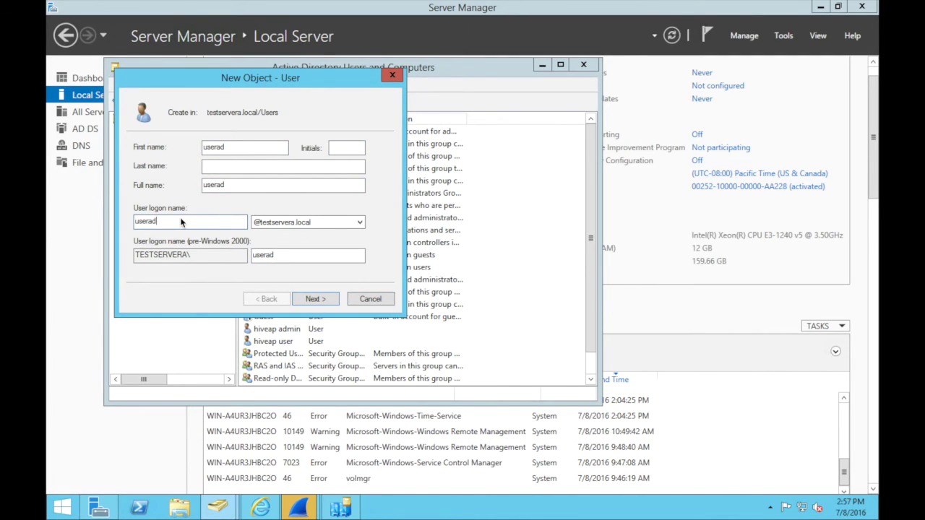
{"action": "left_click", "coordinate": [323, 302]}
Step: Give userad a never-expiring, unchangeable password, create it, then minimize both windows
{"action": "left_click", "coordinate": [138, 189]}
{"action": "left_click", "coordinate": [138, 206]}
{"action": "left_click", "coordinate": [137, 221]}
{"action": "type", "text": "••••••••••••"}
{"action": "key", "text": "Tab"}
{"action": "type", "text": "•••••••"}
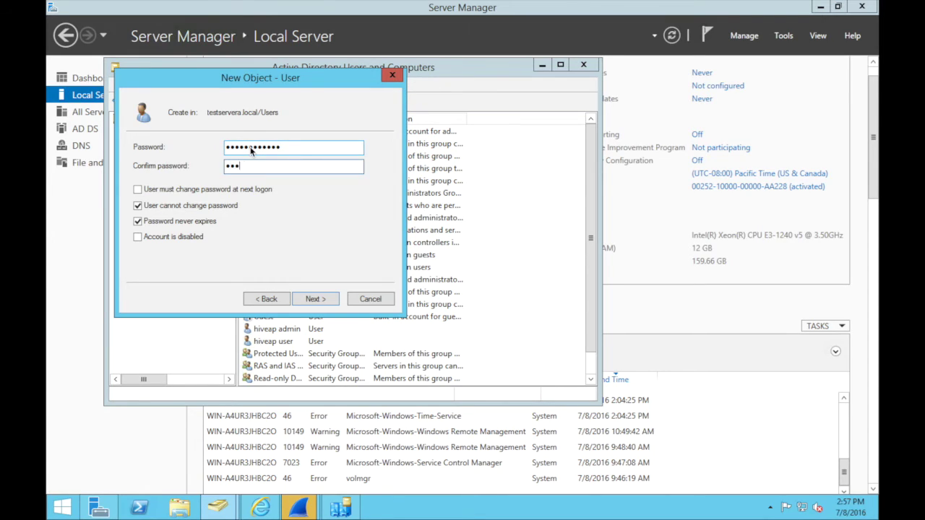
{"action": "type", "text": "•••••"}
{"action": "left_click", "coordinate": [318, 299]}
{"action": "left_click", "coordinate": [319, 299]}
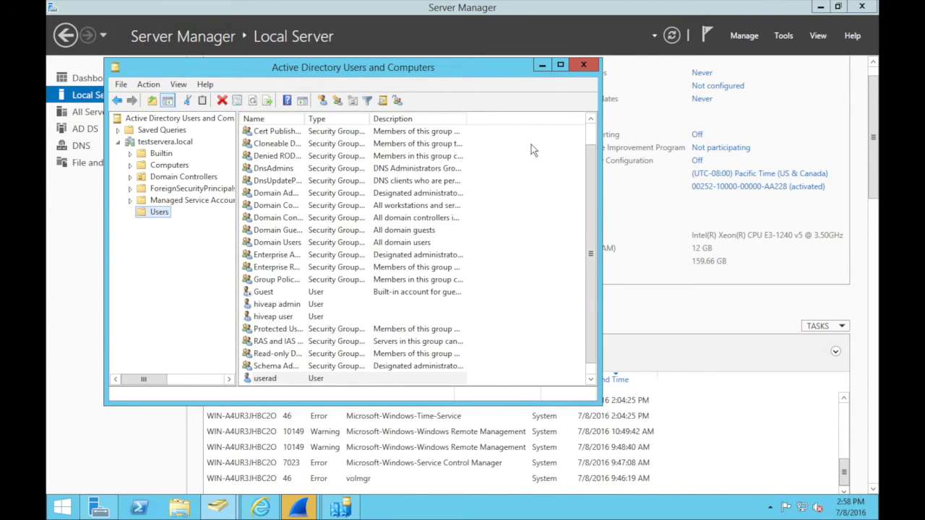
{"action": "left_click", "coordinate": [543, 65]}
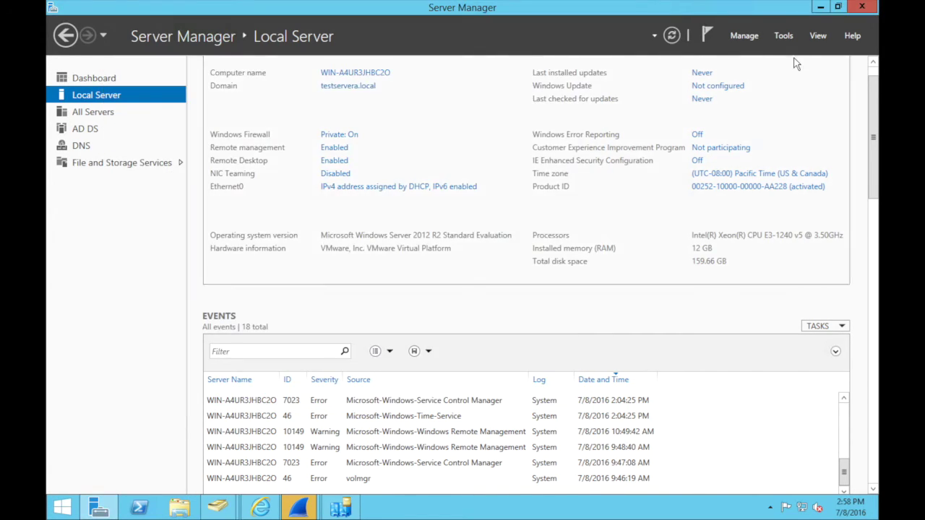
{"action": "left_click", "coordinate": [819, 7]}
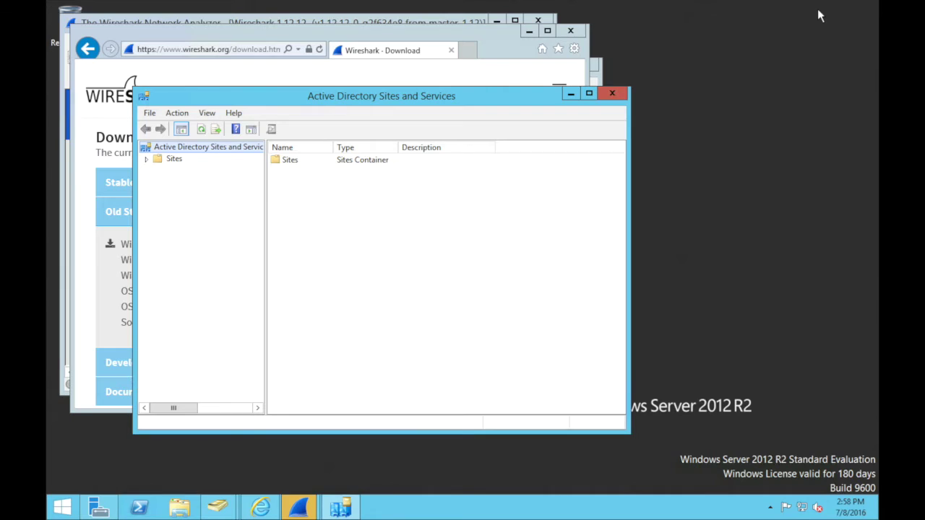
Step: Bring Wireshark forward, dismiss its update prompt, maximize it and start a live capture on Ethernet0
{"action": "left_click", "coordinate": [570, 94]}
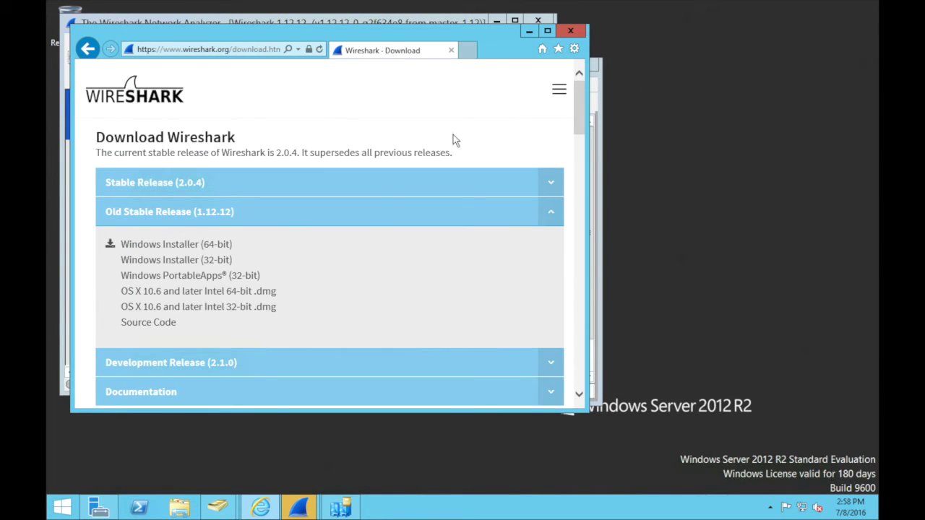
{"action": "left_click", "coordinate": [526, 32]}
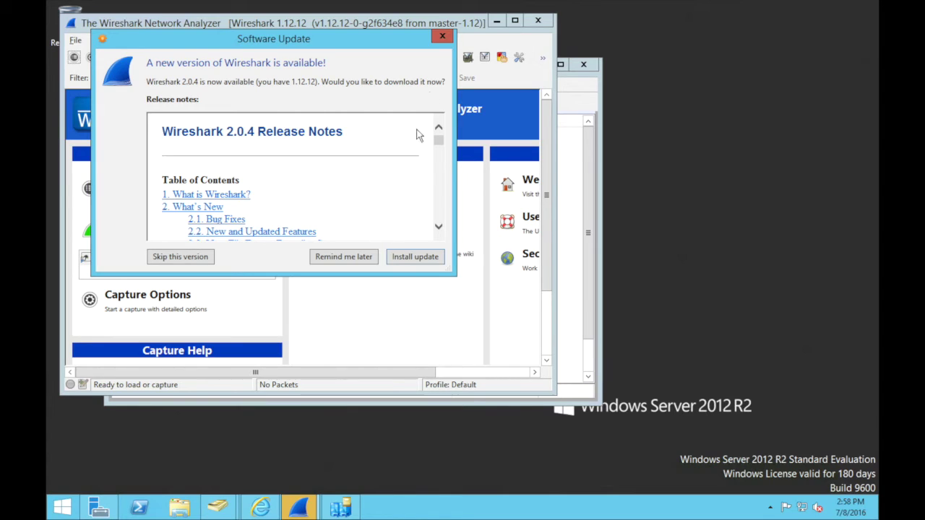
{"action": "left_click", "coordinate": [442, 36]}
{"action": "double_click", "coordinate": [426, 23]}
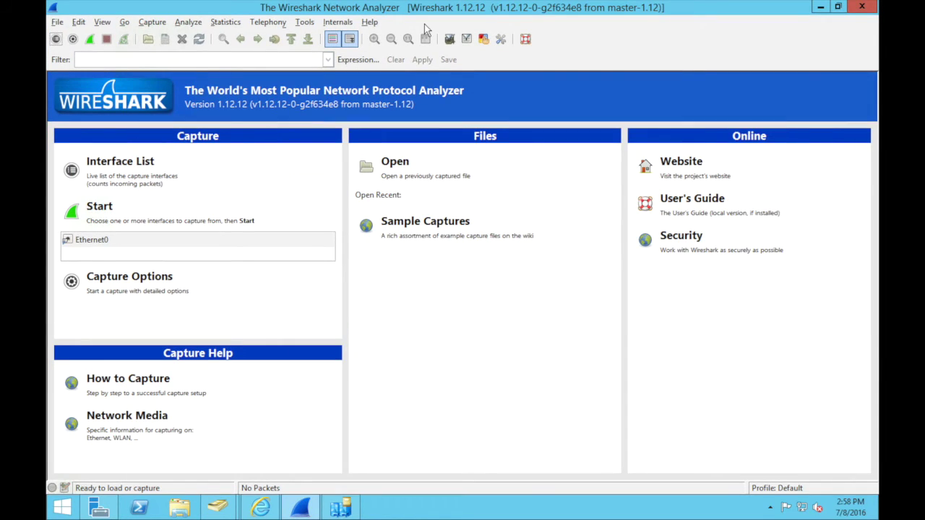
{"action": "left_click", "coordinate": [148, 23]}
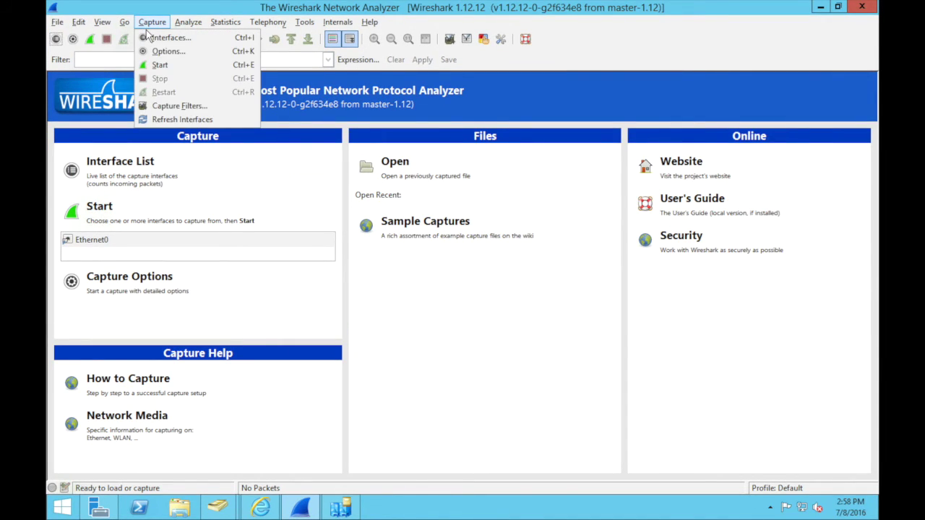
{"action": "left_click", "coordinate": [150, 37]}
{"action": "left_click", "coordinate": [349, 174]}
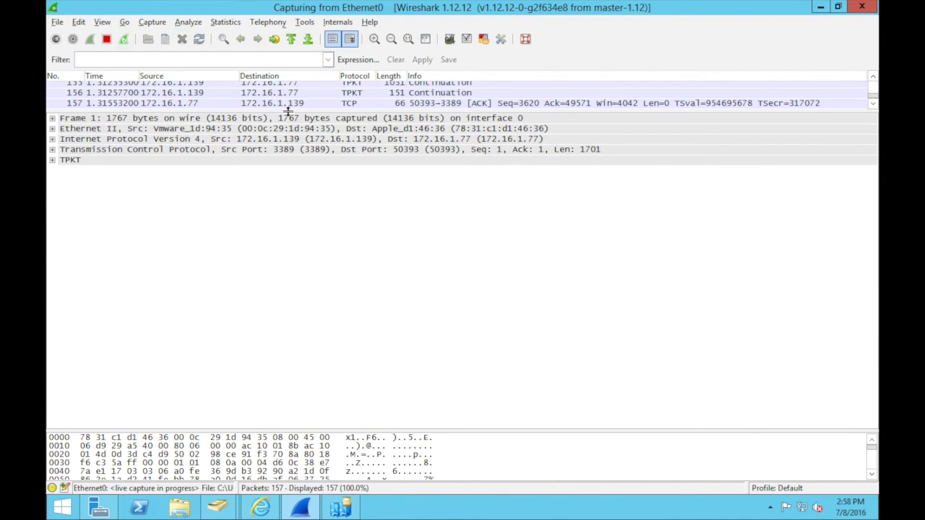
Step: Filter the capture to ip.addr == 172.16.1.126 and restart it with a clean packet list
{"action": "left_click_drag", "start_coordinate": [289, 117], "coordinate": [289, 244]}
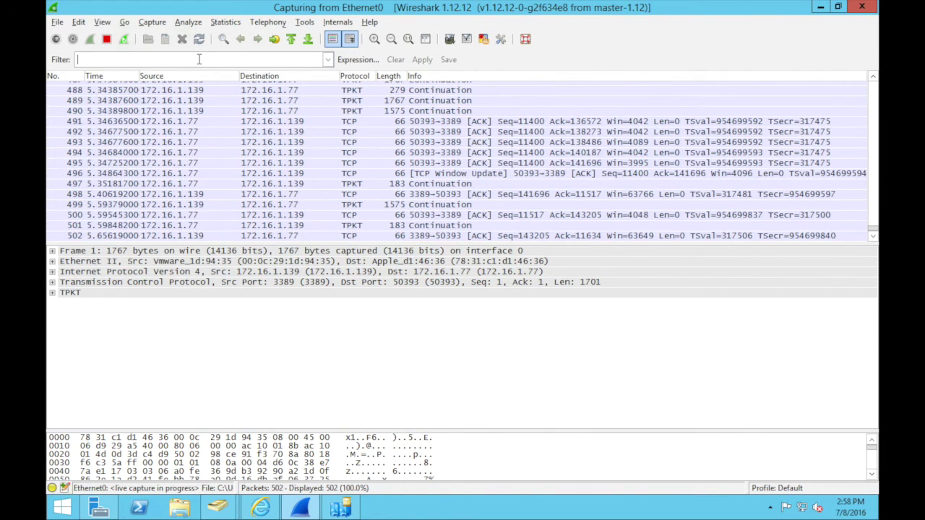
{"action": "type", "text": "ip"}
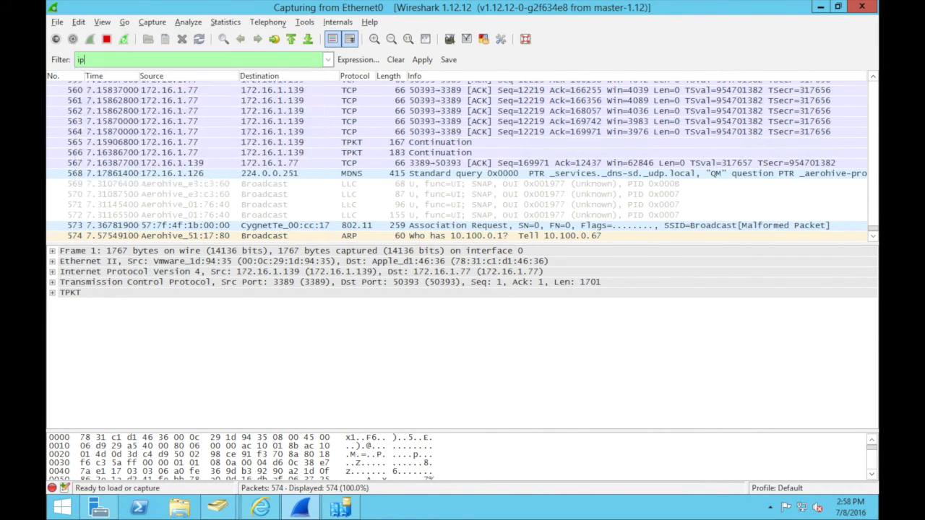
{"action": "type", "text": ".addr == "}
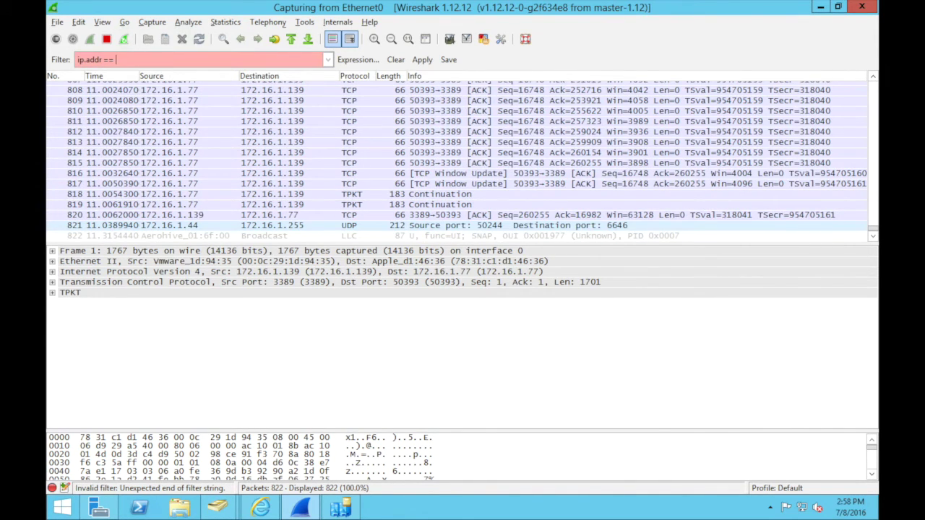
{"action": "type", "text": "172."}
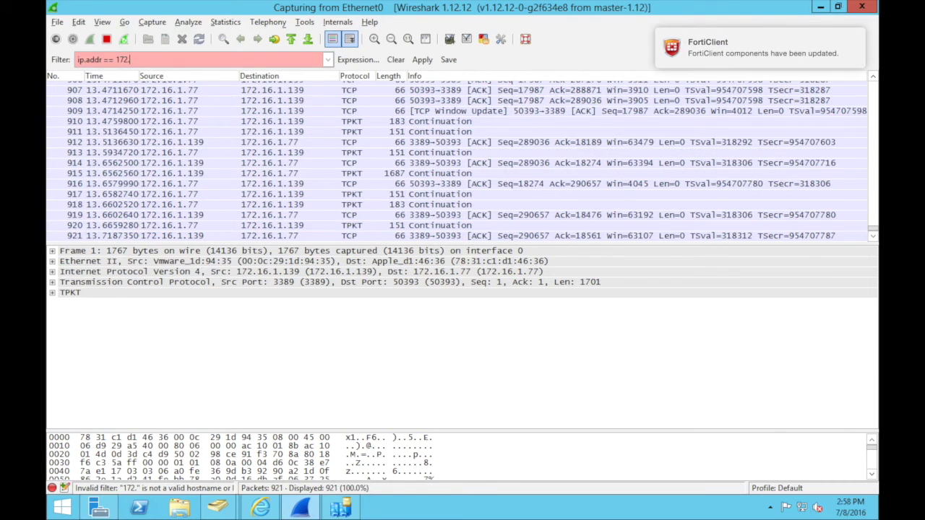
{"action": "type", "text": "16.1.126"}
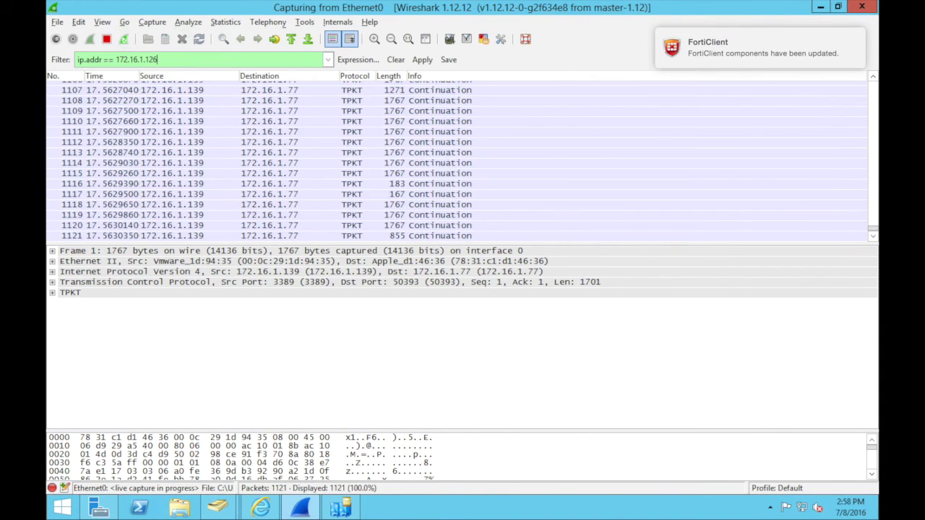
{"action": "key", "text": "Return"}
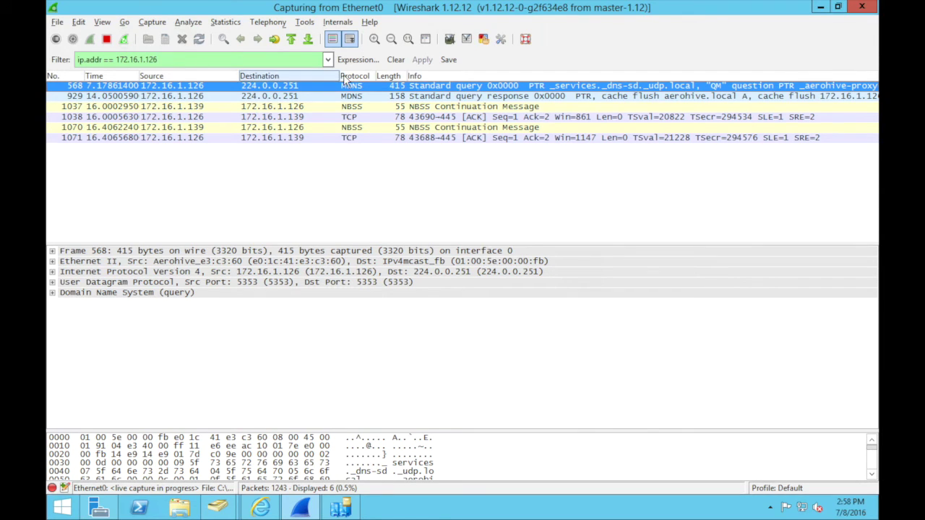
{"action": "left_click_drag", "start_coordinate": [304, 242], "coordinate": [302, 317]}
{"action": "left_click", "coordinate": [308, 40]}
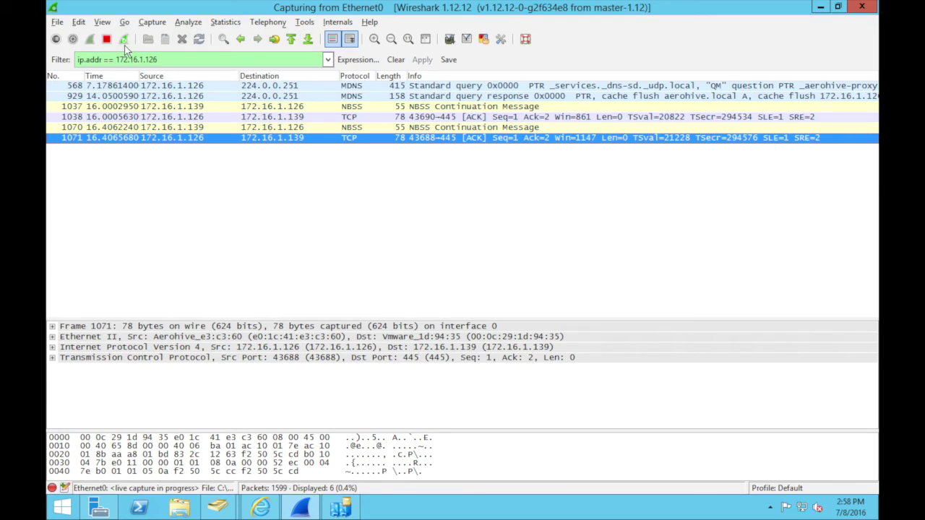
{"action": "left_click", "coordinate": [124, 39]}
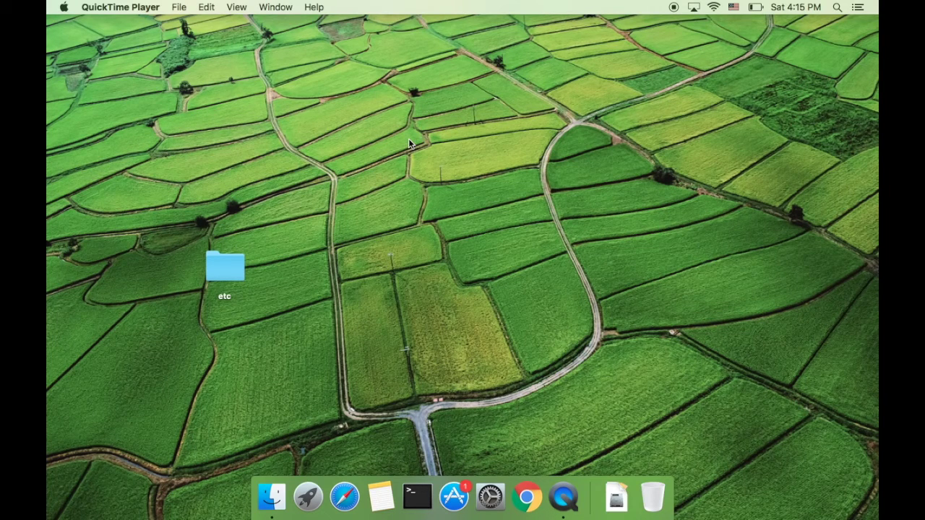
Step: Join the AD-TEST-1 Wi-Fi network with the AD test user's username and password, then check the connection status
{"action": "left_click", "coordinate": [714, 9]}
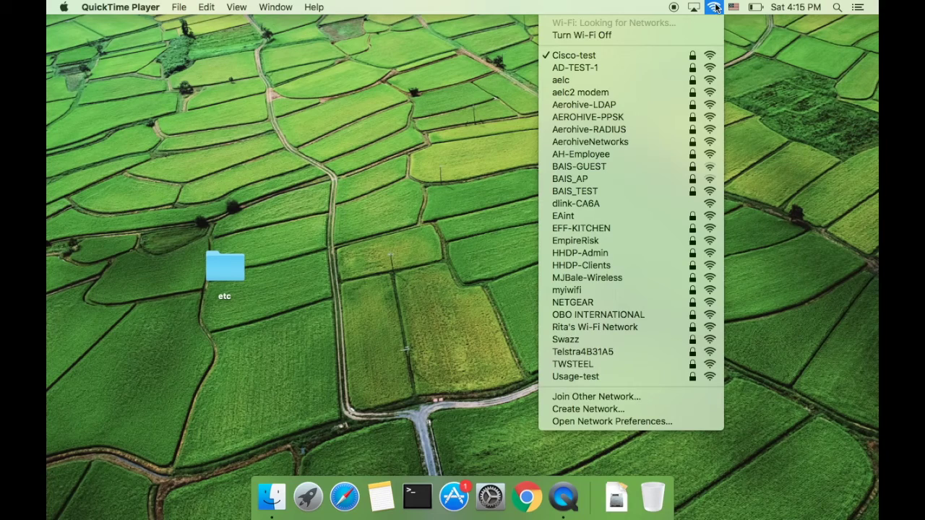
{"action": "left_click", "coordinate": [624, 72]}
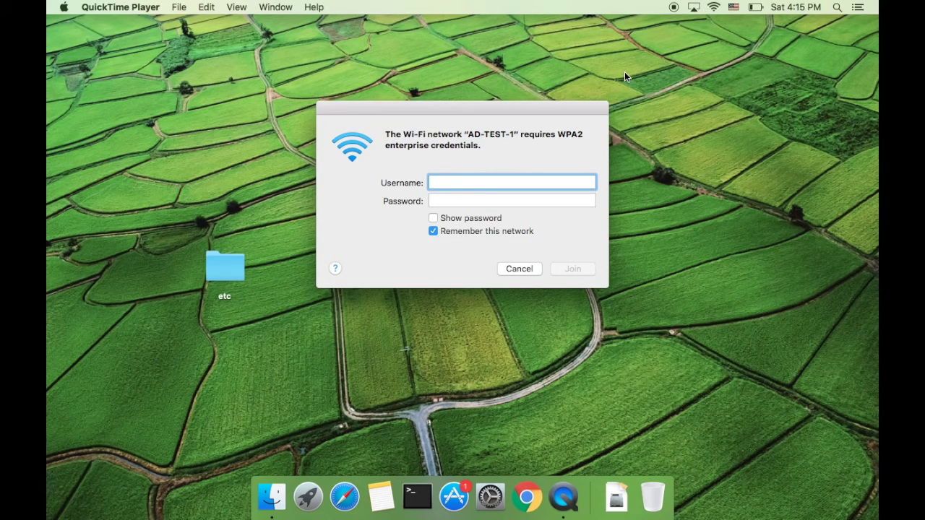
{"action": "type", "text": "userad"}
{"action": "key", "text": "Tab"}
{"action": "type", "text": "••••••••"}
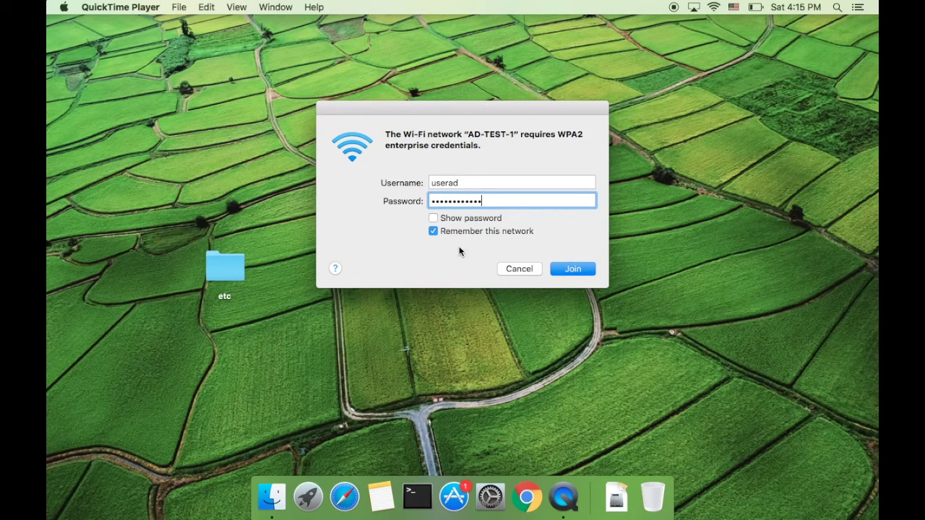
{"action": "left_click", "coordinate": [576, 268]}
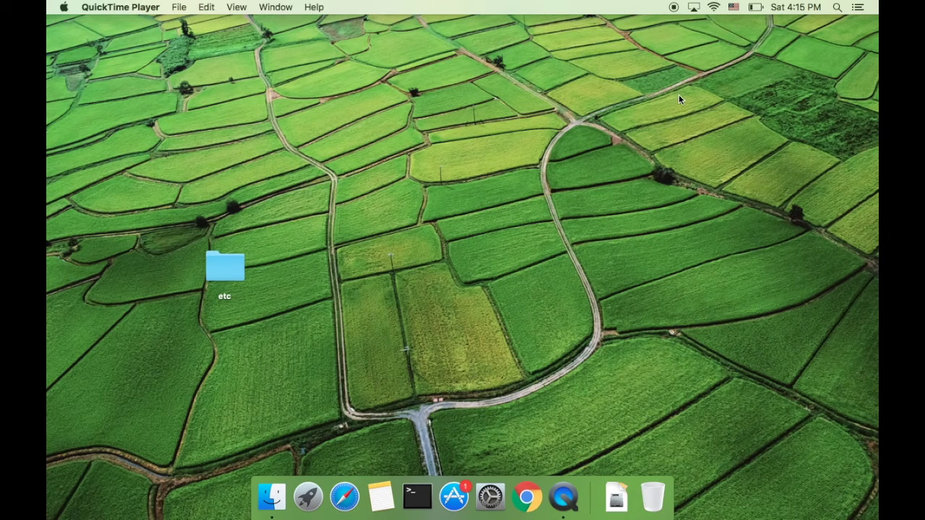
{"action": "left_click", "coordinate": [713, 9]}
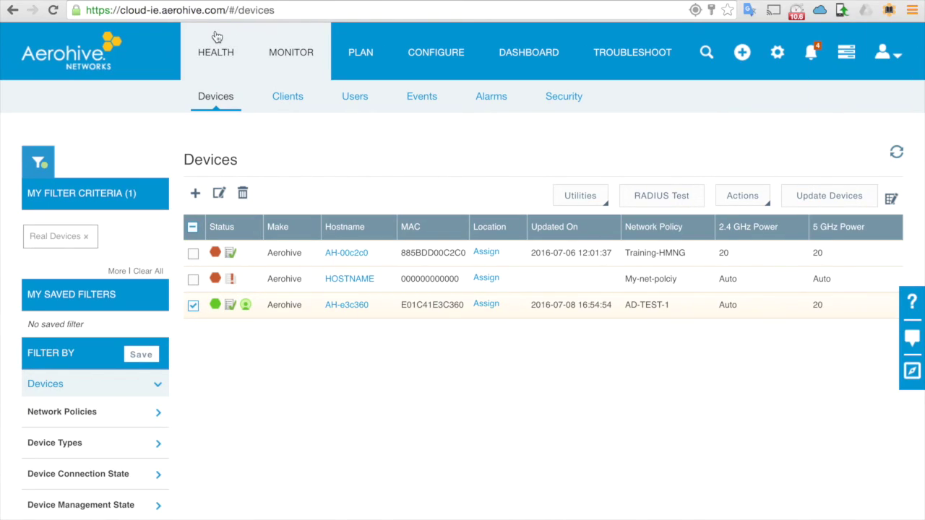
Step: Go from HEALTH to the MONITOR Devices list, then switch to the Clients sub-tab
{"action": "left_click", "coordinate": [230, 38]}
{"action": "left_click", "coordinate": [297, 55]}
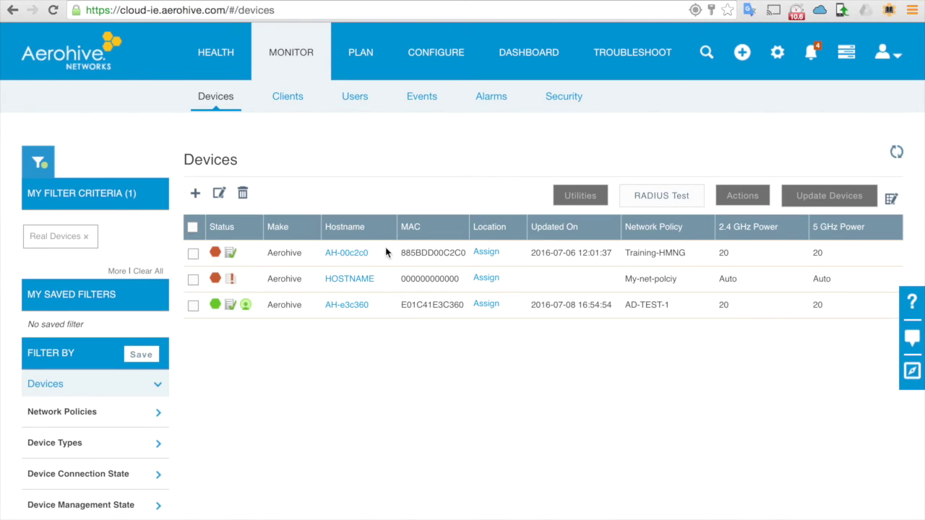
{"action": "scroll", "coordinate": [532, 305], "scroll_direction": "right", "scroll_amount": 5}
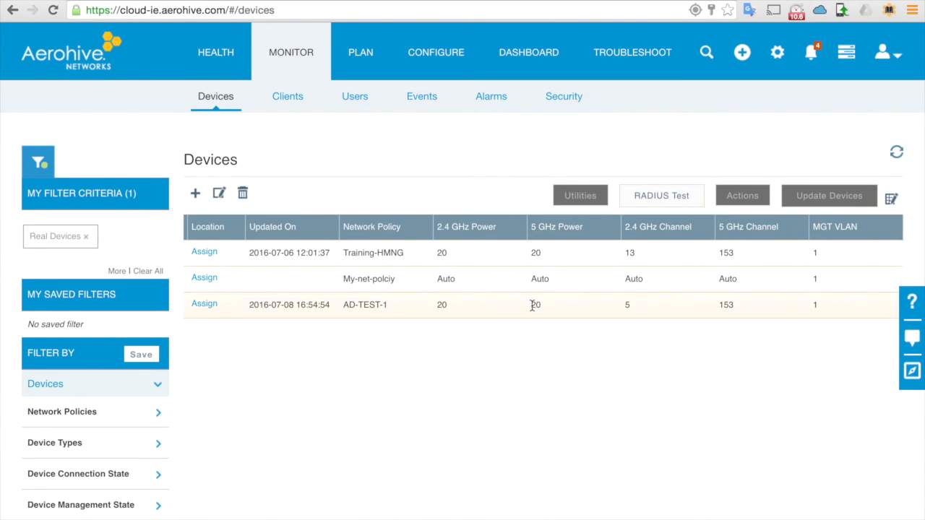
{"action": "scroll", "coordinate": [518, 306], "scroll_direction": "left", "scroll_amount": 5}
{"action": "left_click", "coordinate": [288, 101]}
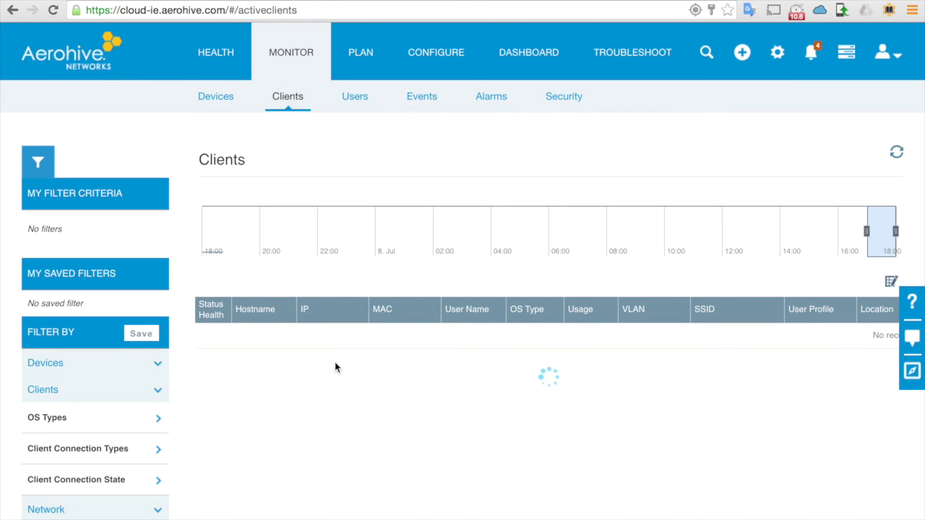
Step: Check that testpc16s-MBP is on AD-TEST-1 with WPA2-802.1X, then review and close its connection details
{"action": "double_click", "coordinate": [262, 354]}
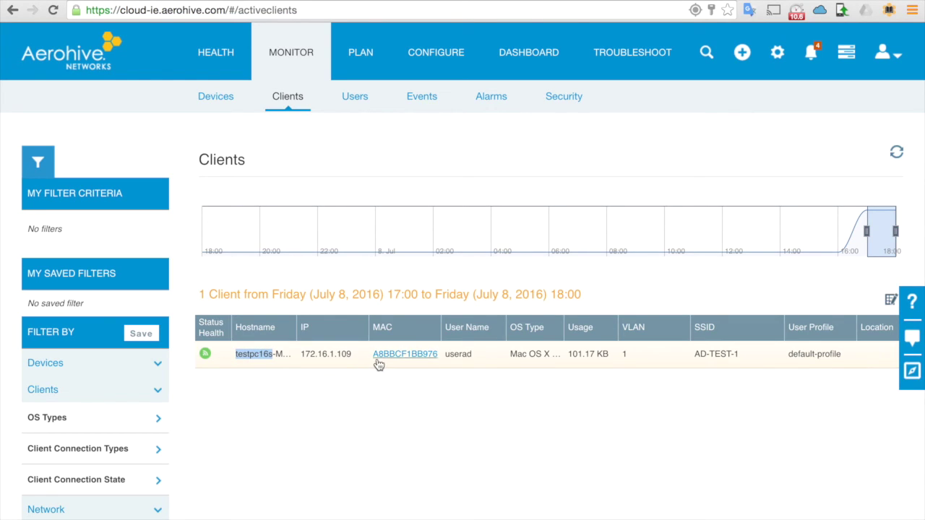
{"action": "scroll", "coordinate": [439, 356], "scroll_direction": "right", "scroll_amount": 3}
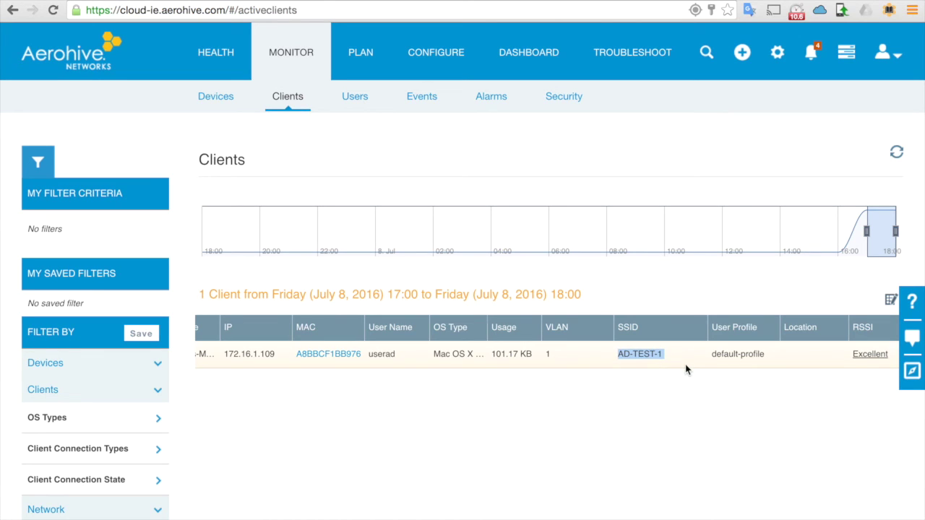
{"action": "scroll", "coordinate": [686, 369], "scroll_direction": "right", "scroll_amount": 6}
{"action": "scroll", "coordinate": [687, 368], "scroll_direction": "right", "scroll_amount": 12}
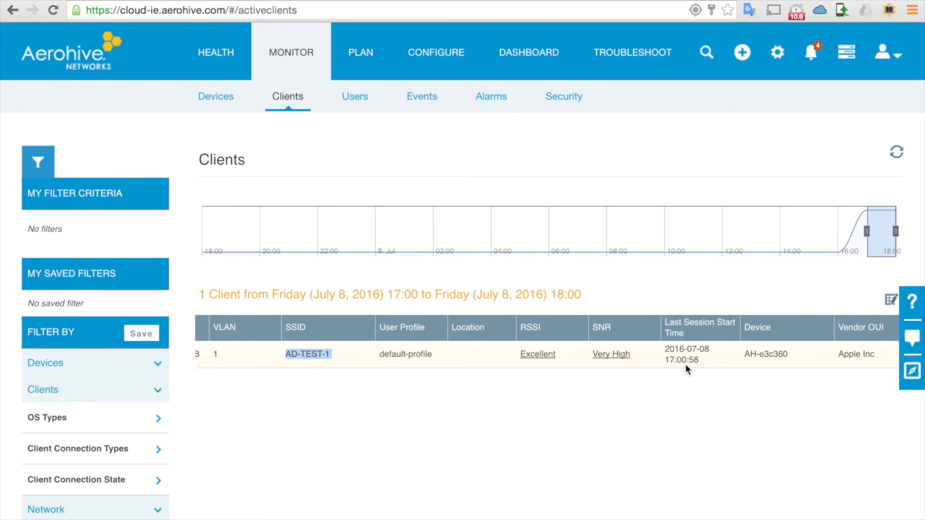
{"action": "scroll", "coordinate": [685, 364], "scroll_direction": "right", "scroll_amount": 3}
{"action": "scroll", "coordinate": [685, 365], "scroll_direction": "left", "scroll_amount": 20}
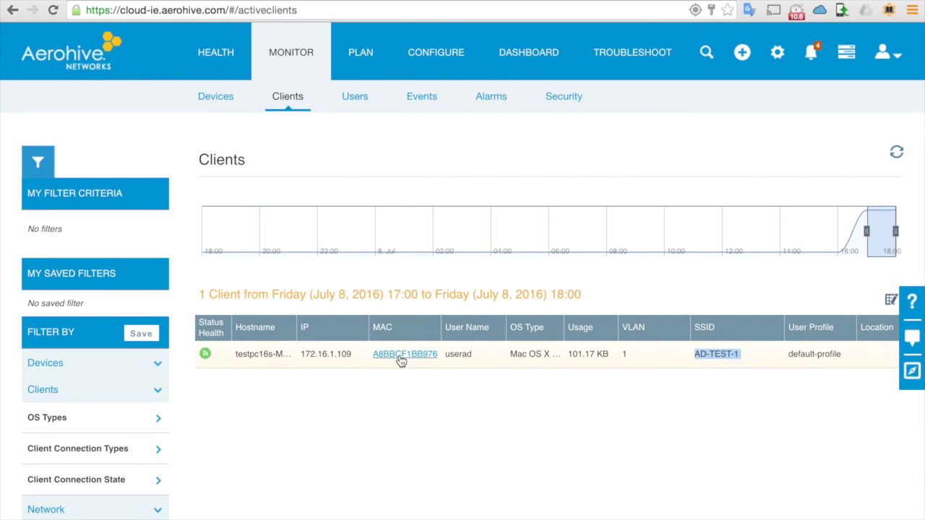
{"action": "left_click", "coordinate": [399, 355]}
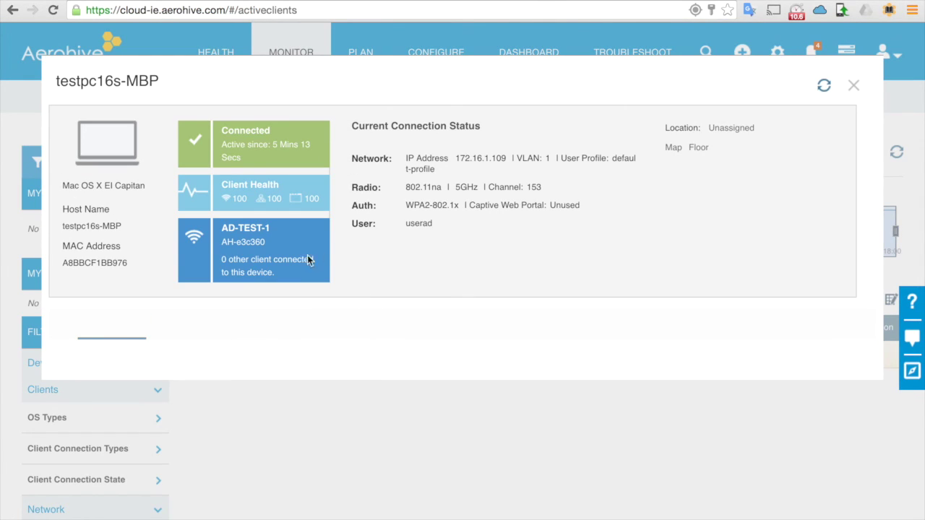
{"action": "scroll", "coordinate": [297, 272], "scroll_direction": "down", "scroll_amount": 3}
{"action": "left_click", "coordinate": [854, 86]}
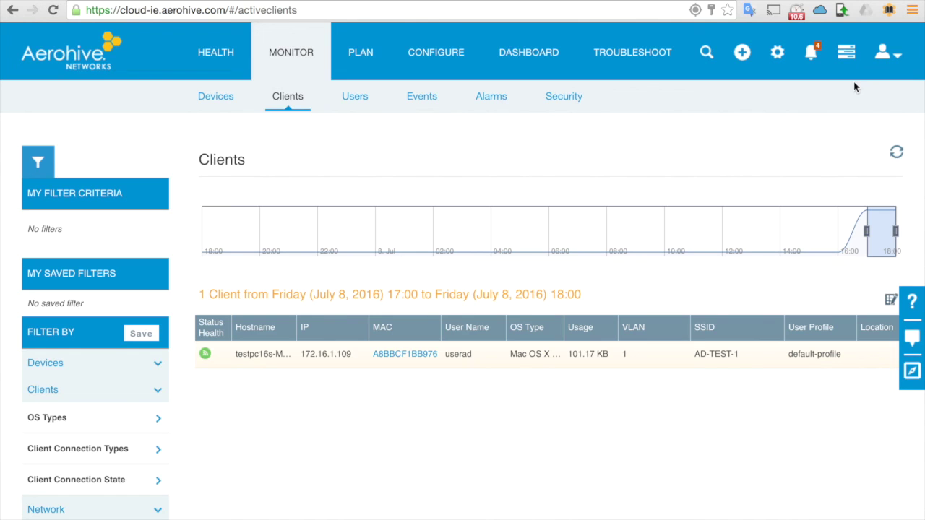